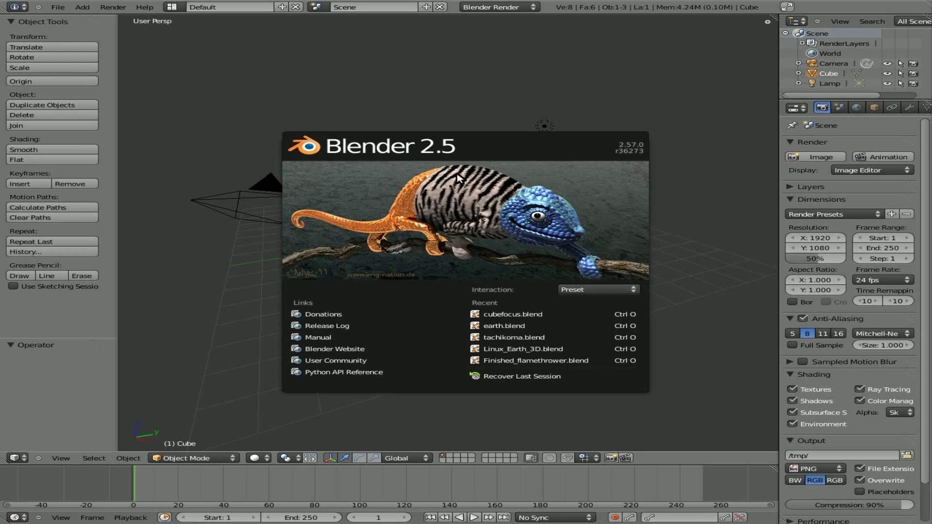
Add a plane to the scene and scale it up 20 times
click(205, 272)
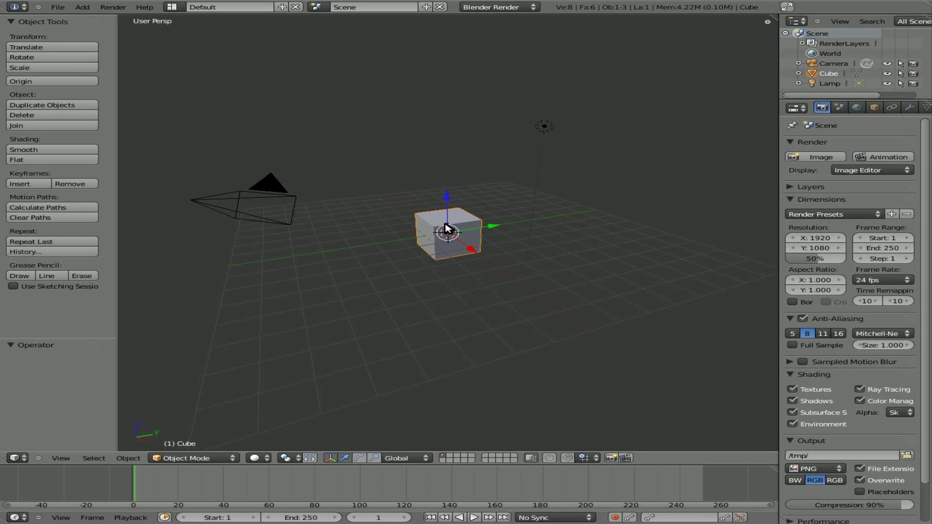
key(space)
text(plane)
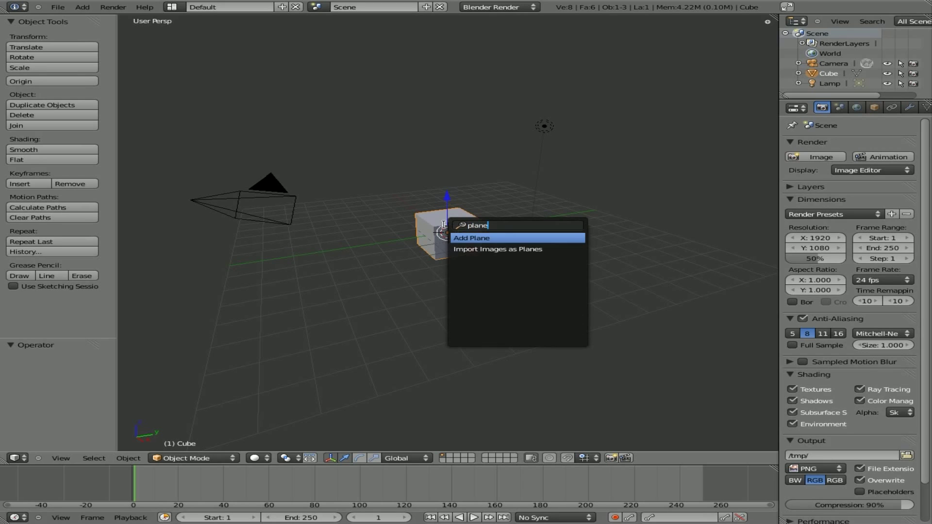
key(Return)
text(s20)
key(Return)
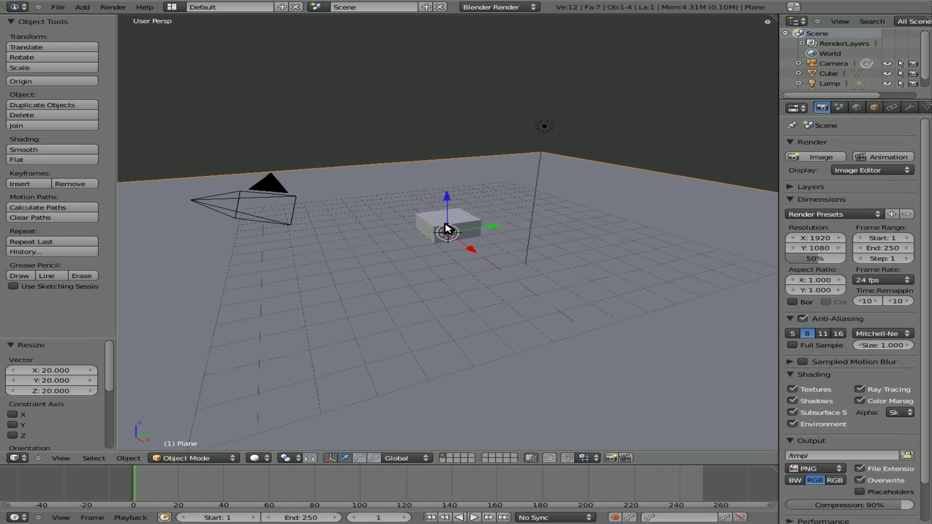
From the front view, lower the plane along Z beneath the cube, then select the cube
key(KP_1)
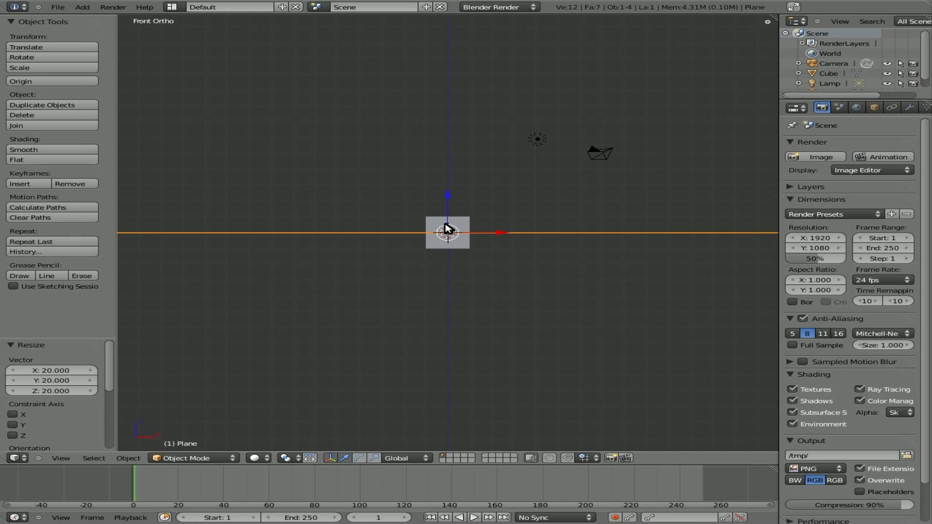
key(g)
key(z)
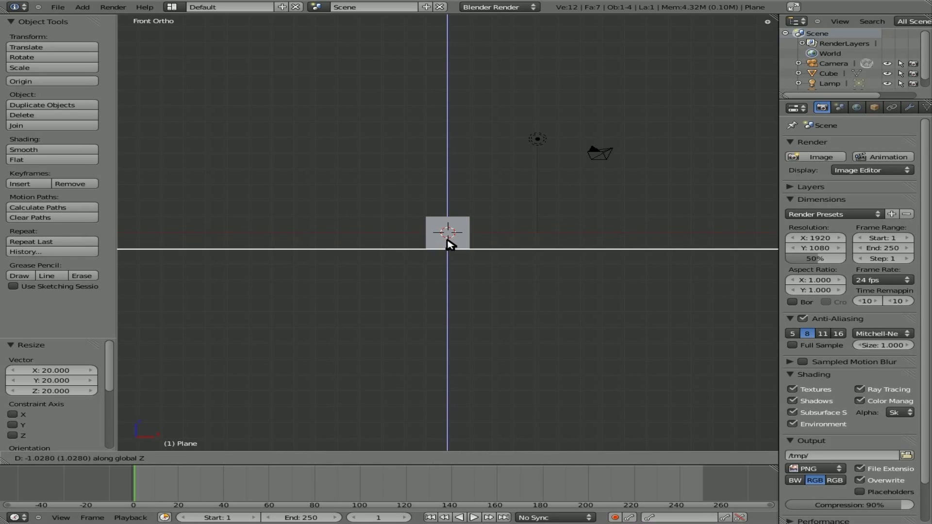
click(449, 244)
right_click(454, 233)
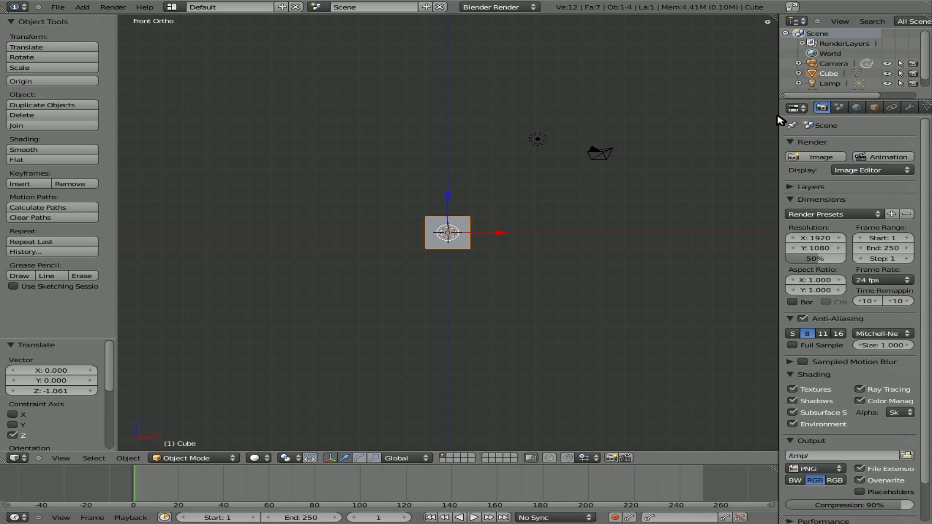
Switch to the Blender Game engine and make the cube a Rigid Body with Box Collision Bounds
drag(779, 120, 707, 120)
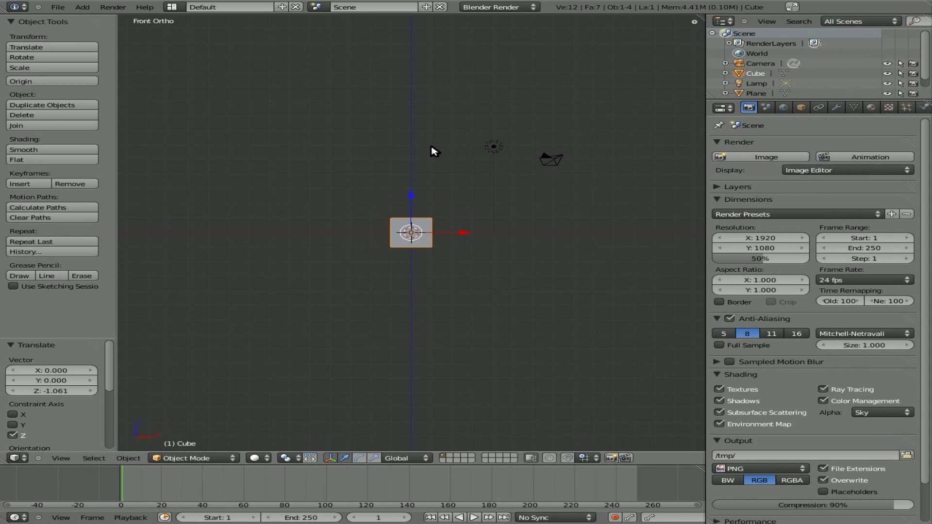
key(t)
click(924, 107)
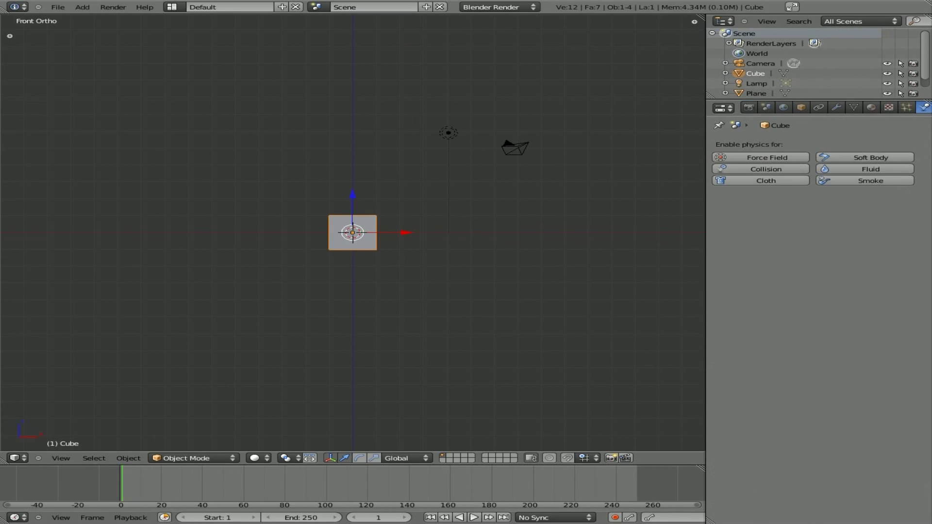
click(514, 9)
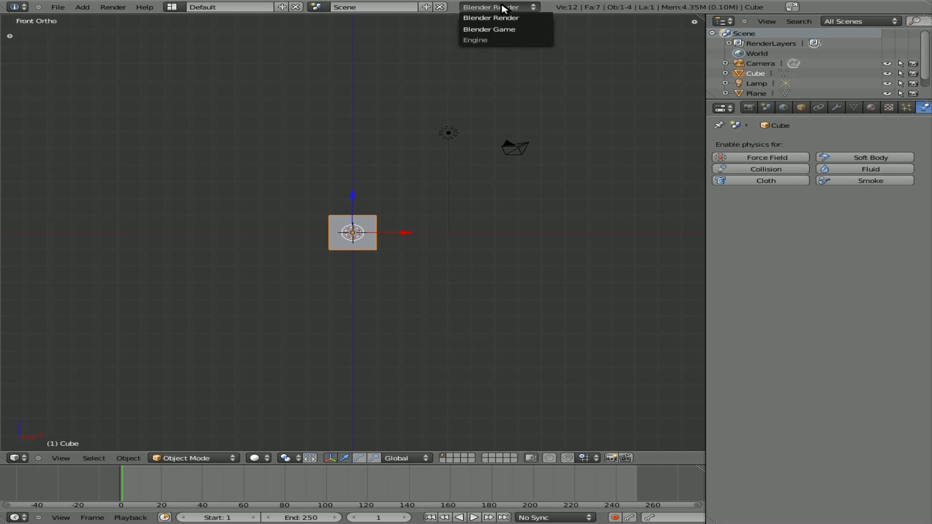
click(503, 30)
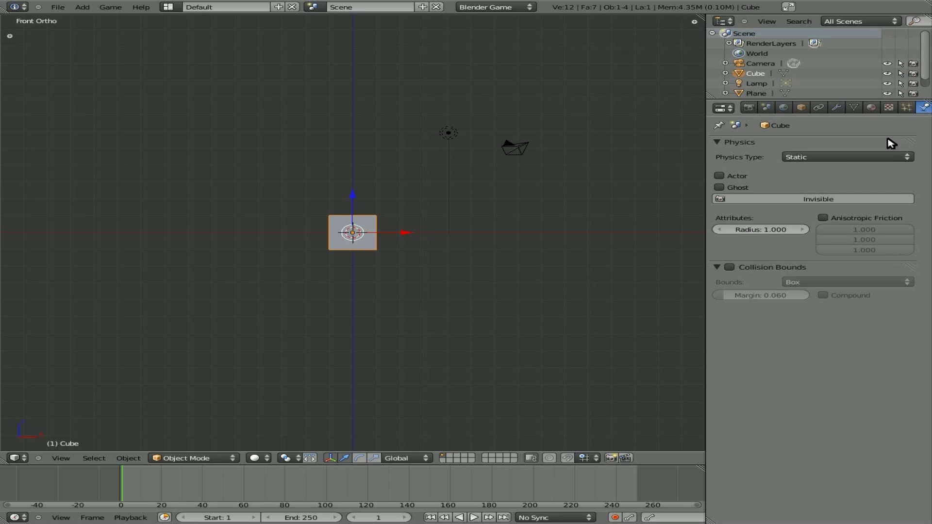
click(890, 156)
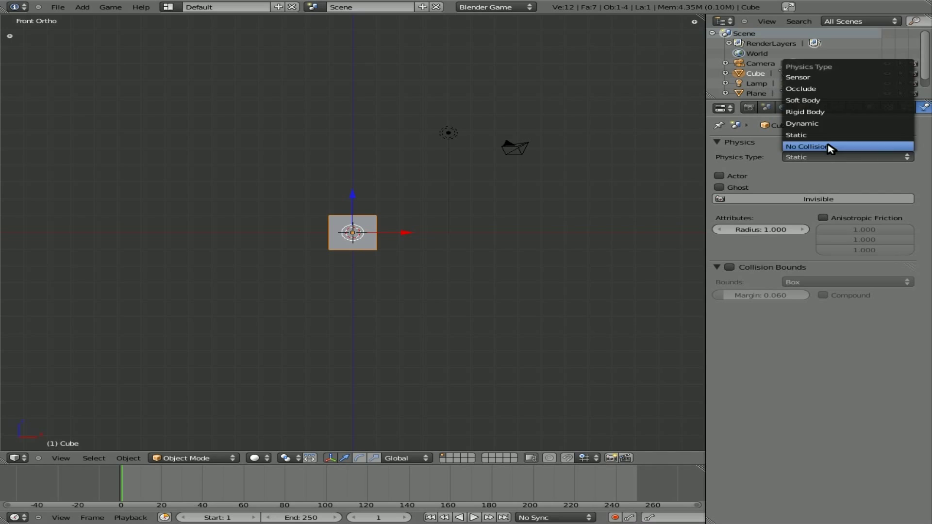
click(817, 116)
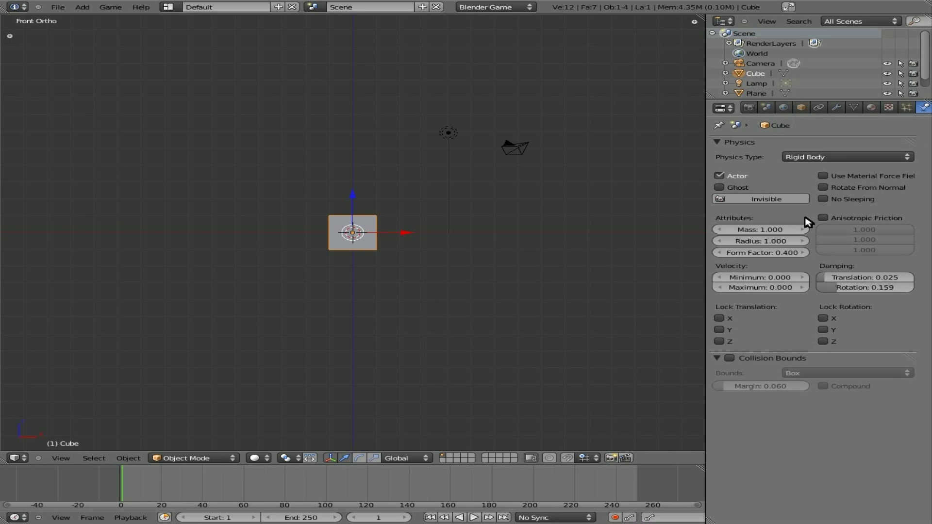
click(729, 357)
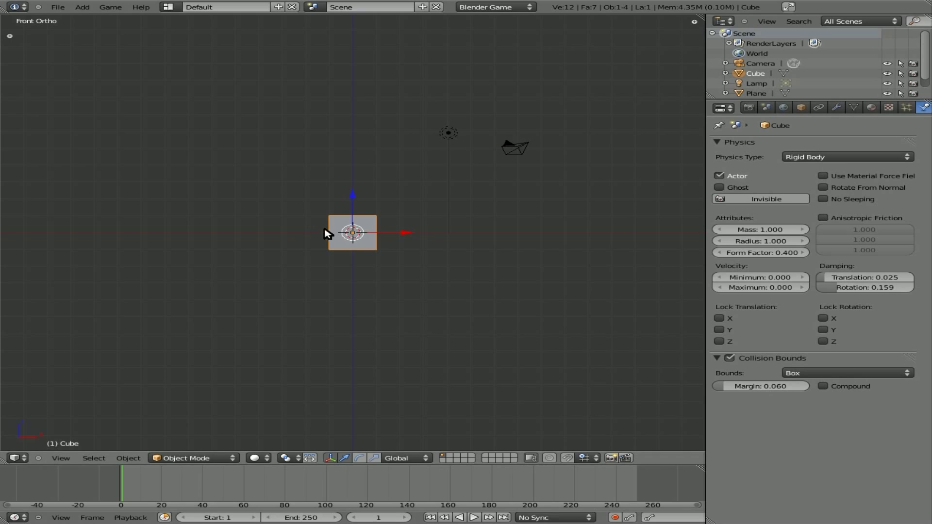
In wireframe, duplicate the cube twice 2 units along X to form a row of three
key(z)
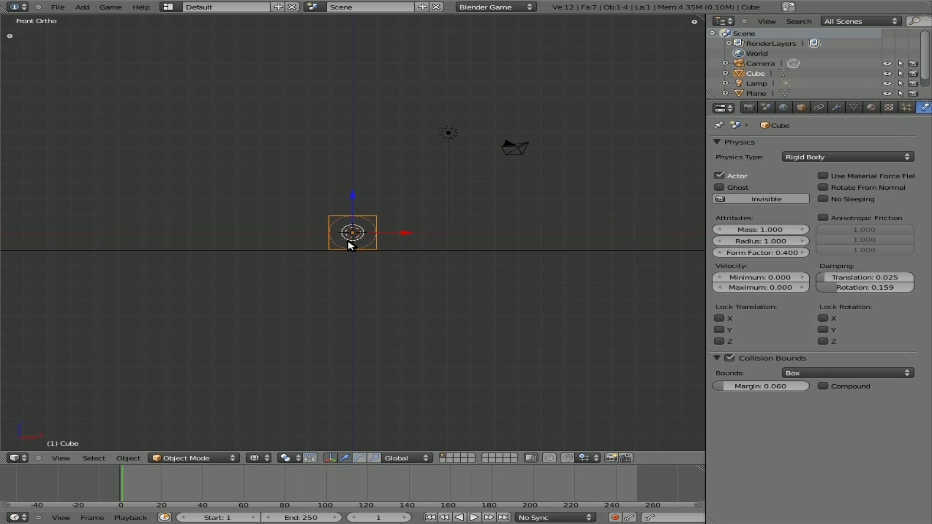
key(shift+d)
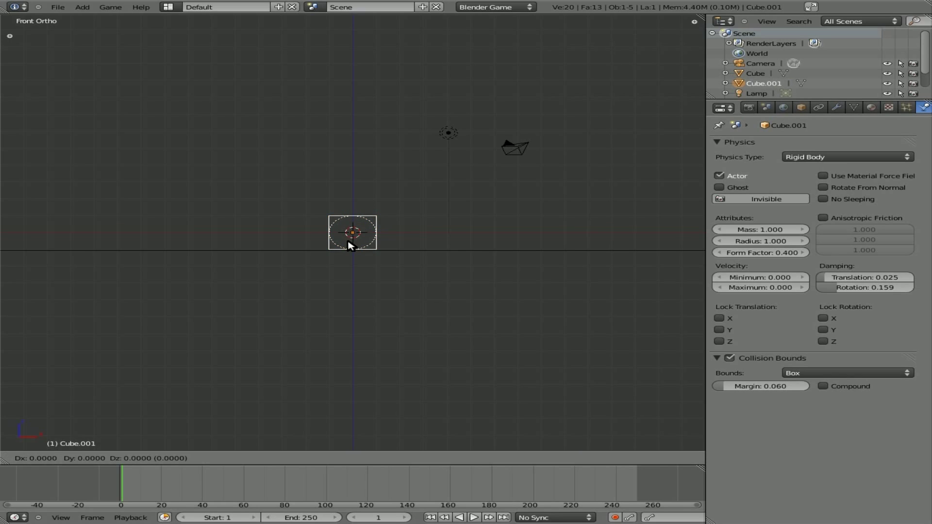
key(x)
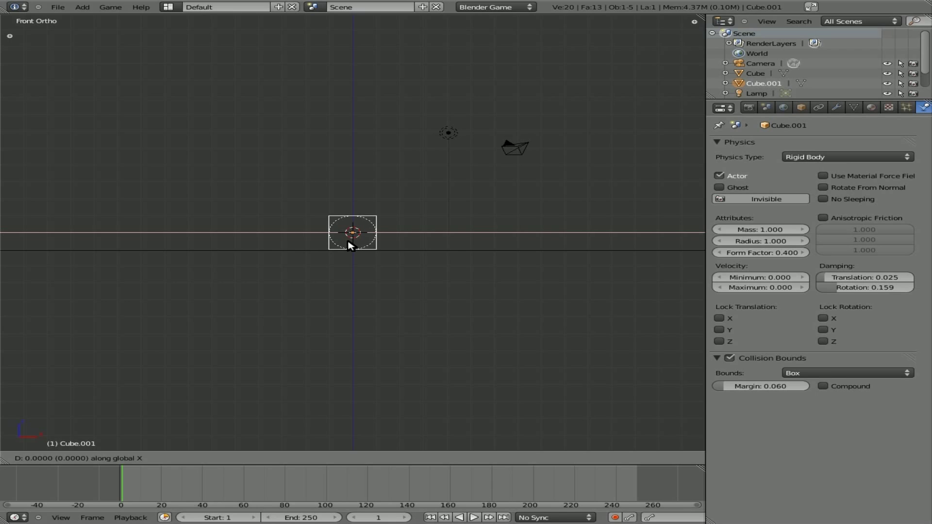
key(2)
key(Return)
key(shift+d)
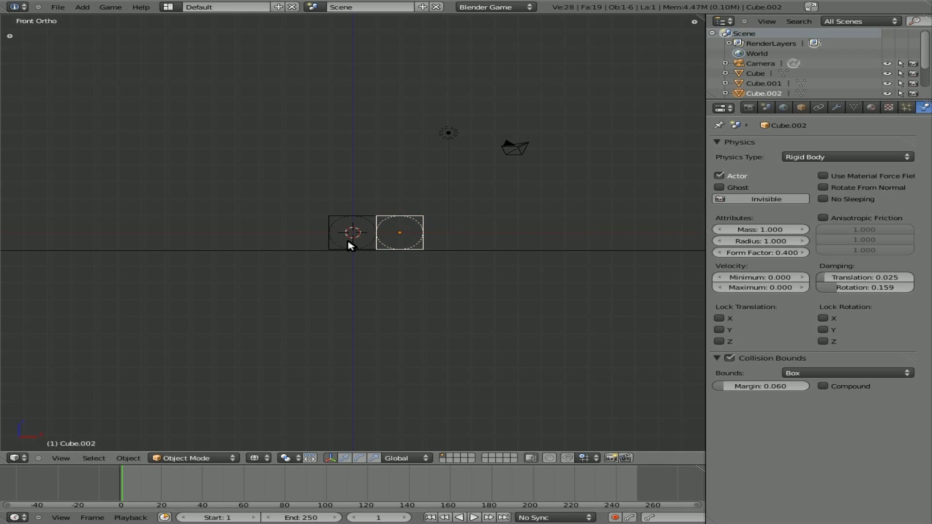
key(x)
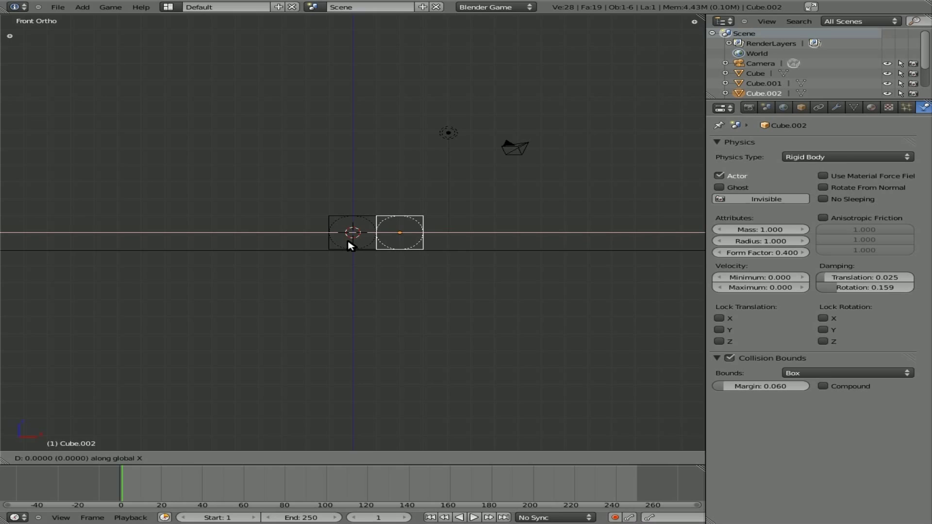
key(2)
key(Return)
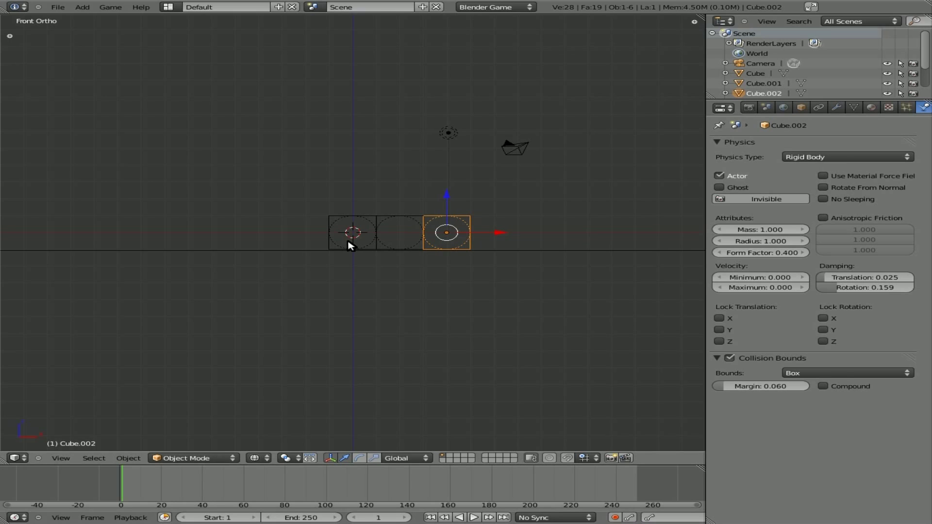
Stack two copies of the three-cube row, each 2 units higher along Z, and view through the camera
right_click(359, 223)
shift+right_click(401, 224)
shift+right_click(438, 220)
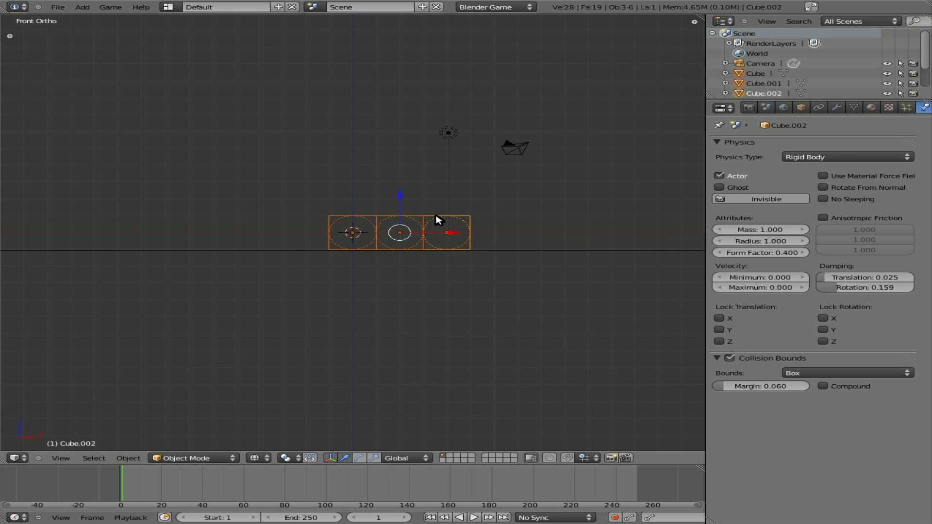
key(shift+d)
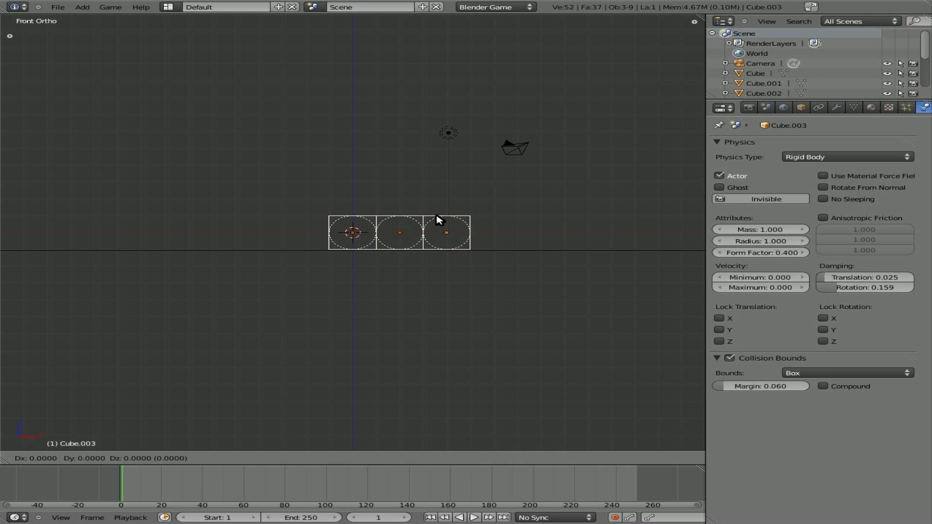
key(z)
key(2)
key(Return)
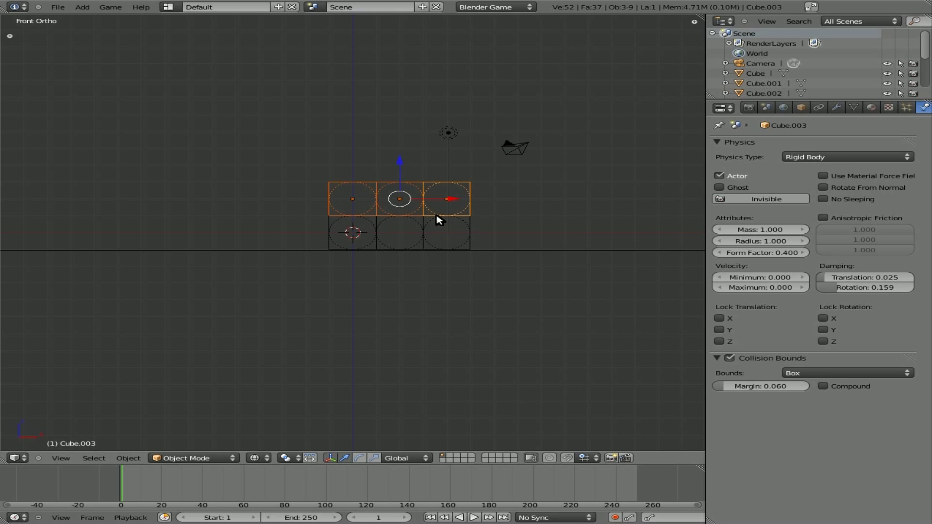
key(shift+d)
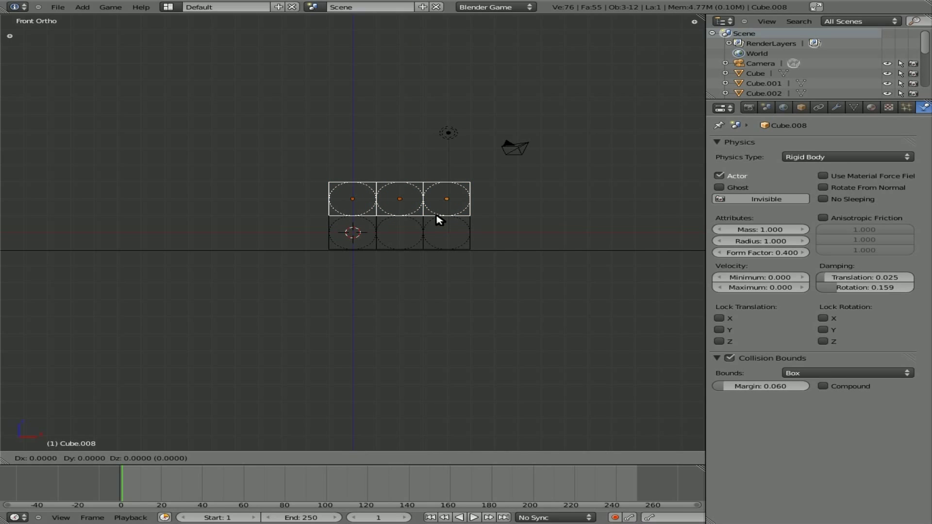
key(z)
key(2)
key(Return)
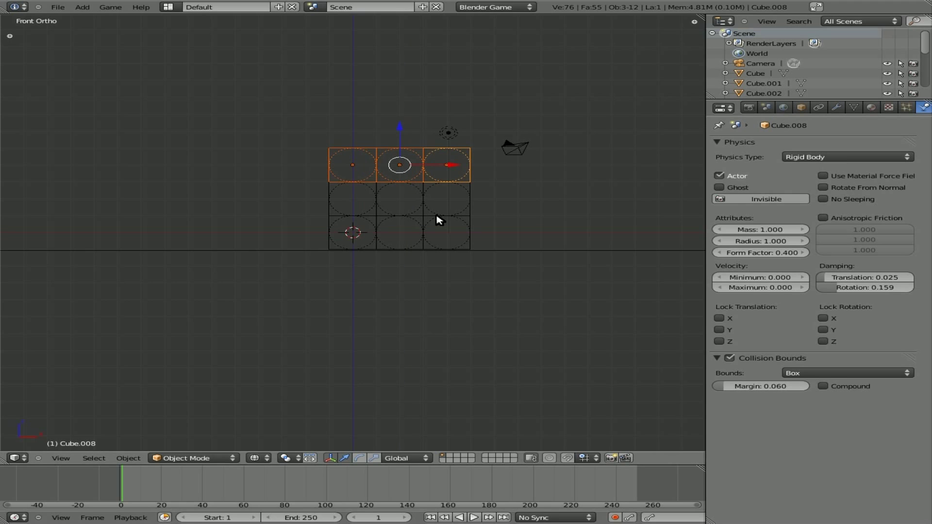
key(KP_0)
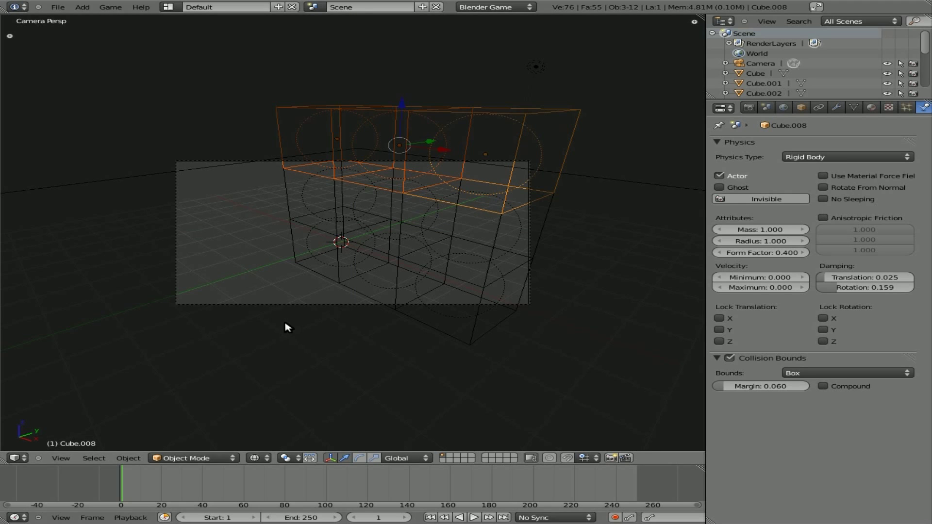
Move the camera, then pull it back along its local Z to frame the wall
right_click(289, 305)
key(g)
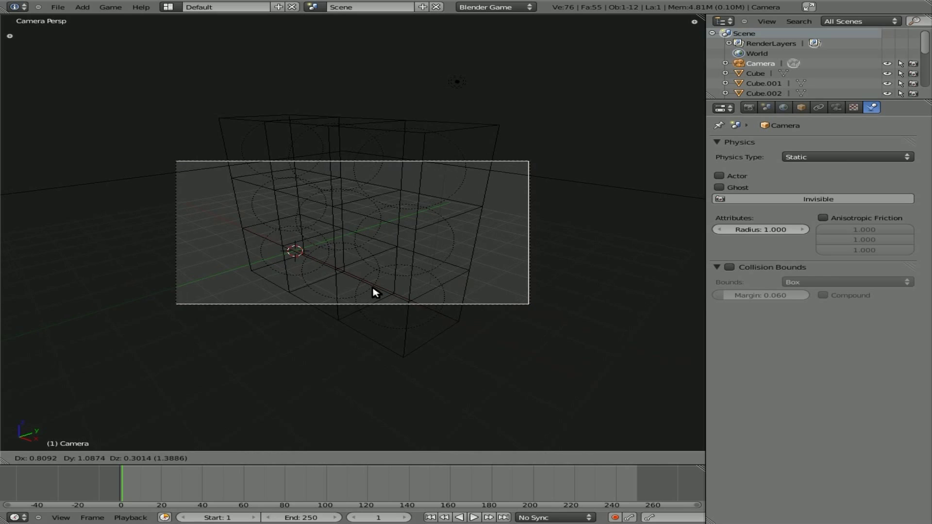
click(374, 291)
key(g)
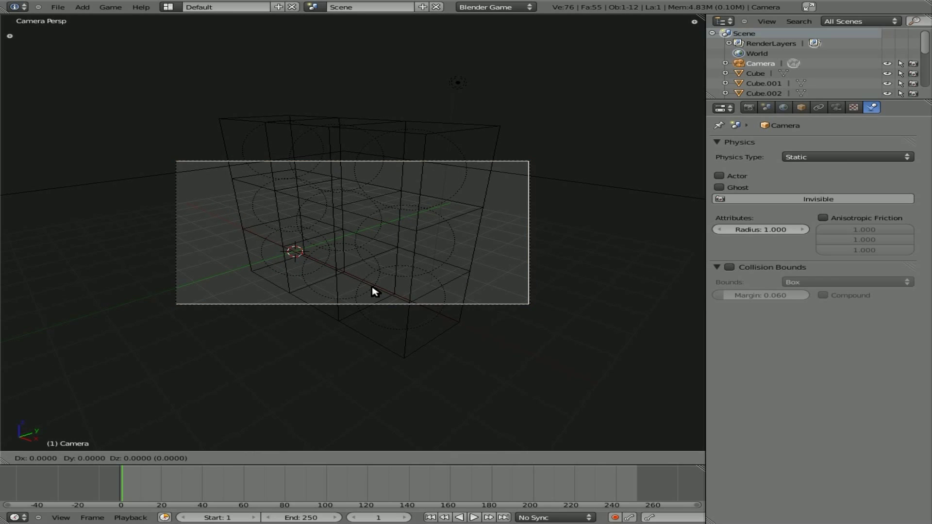
key(z)
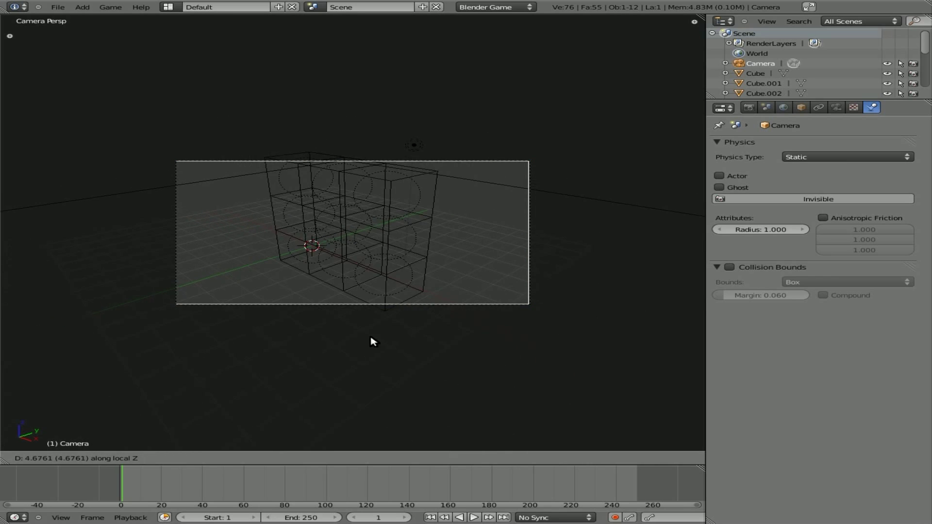
key(z)
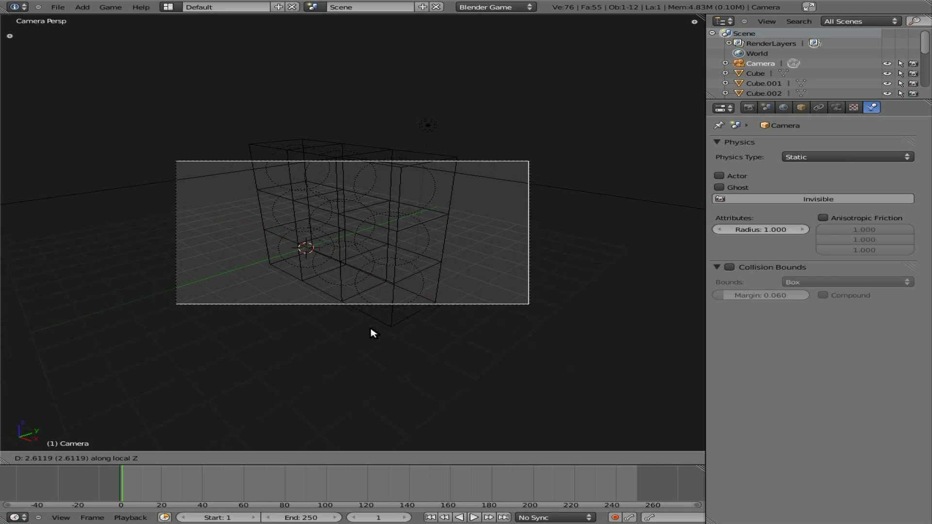
click(374, 349)
From the top view, move the lamp lower, then return to the camera view
key(KP_7)
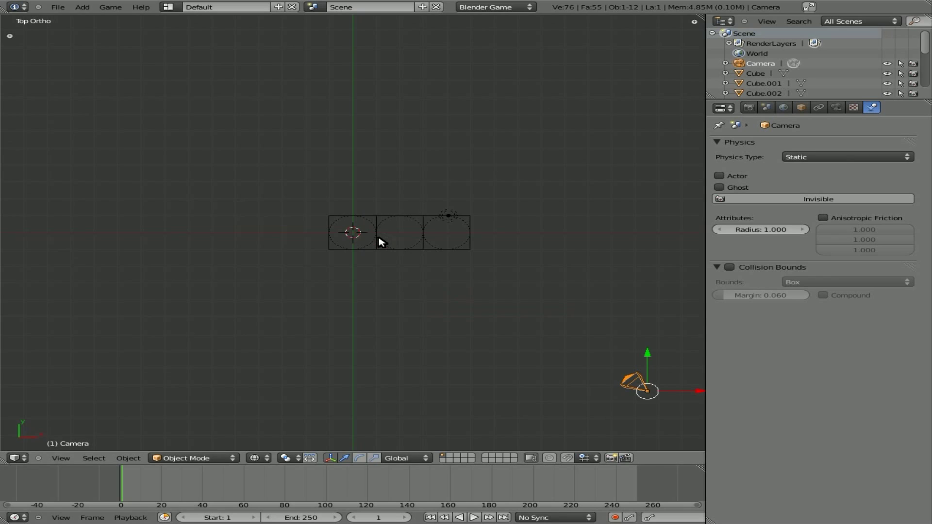
right_click(447, 212)
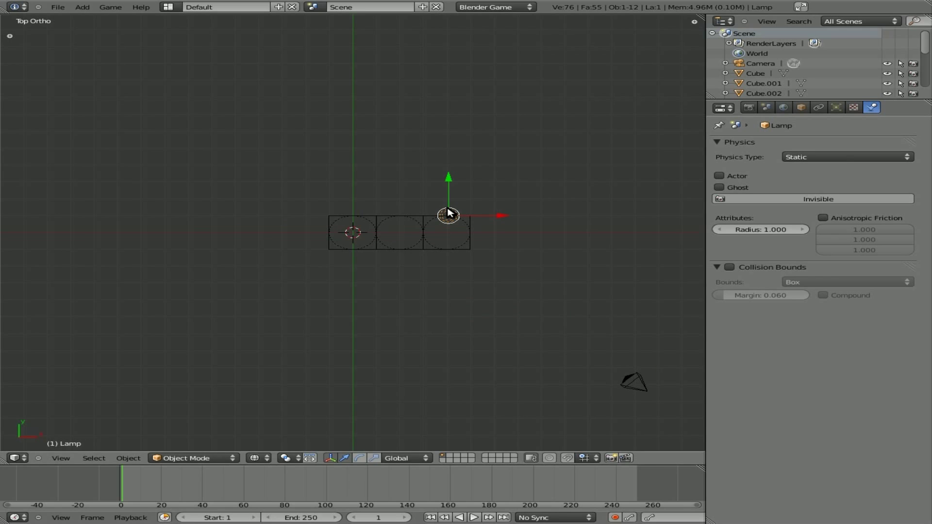
key(g)
click(467, 370)
key(KP_0)
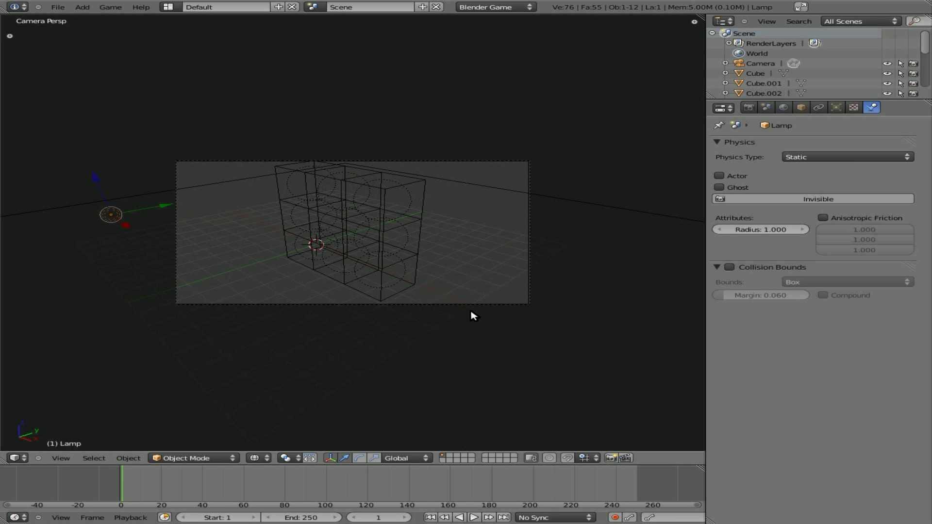
Switch to solid shading and run the game to test the wall
key(z)
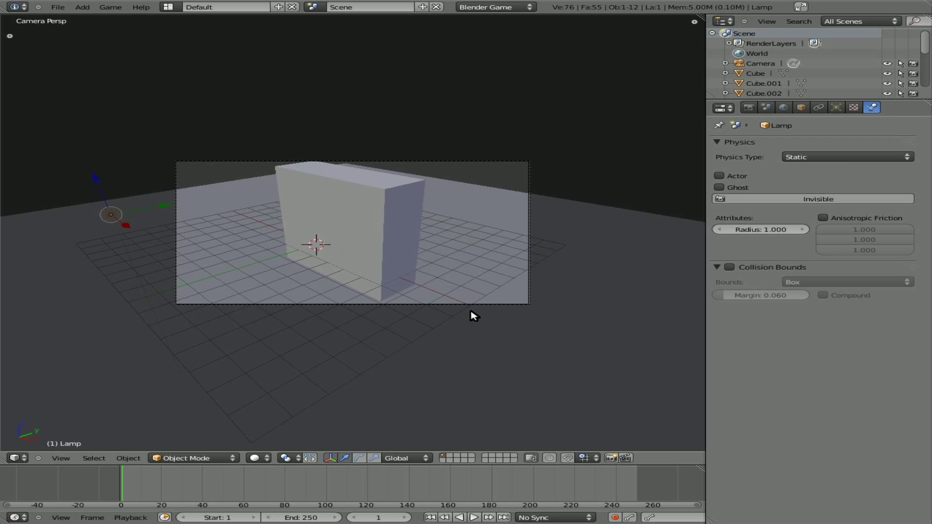
key(p)
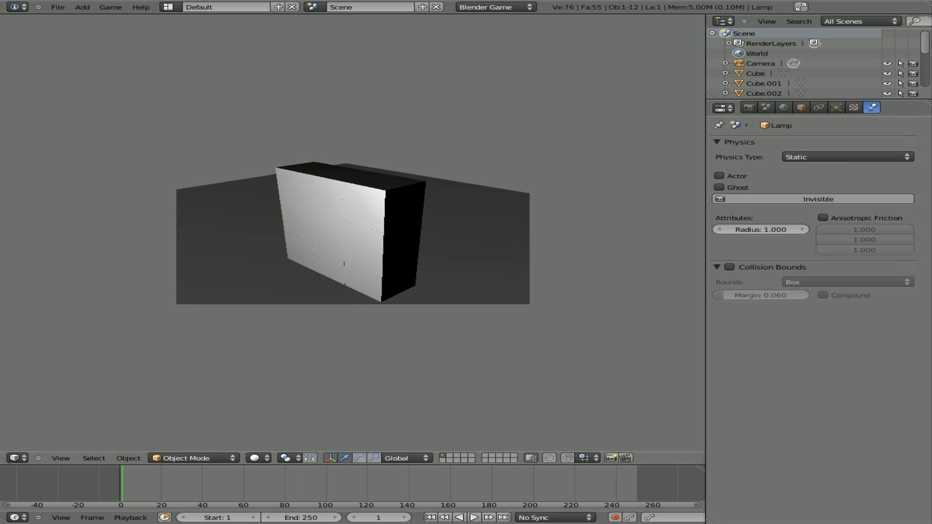
key(Escape)
Move Cube.004 left of the wall, test the physics, then undo and test again
right_click(329, 241)
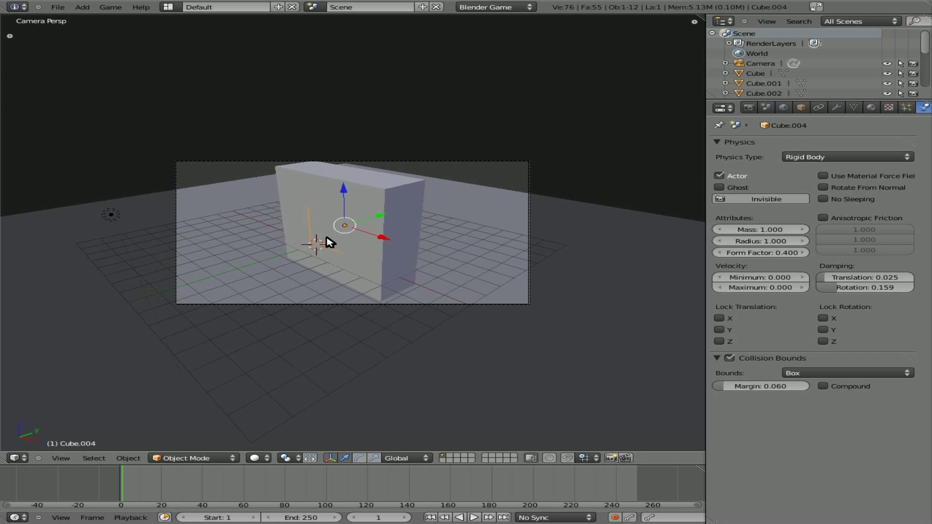
key(g)
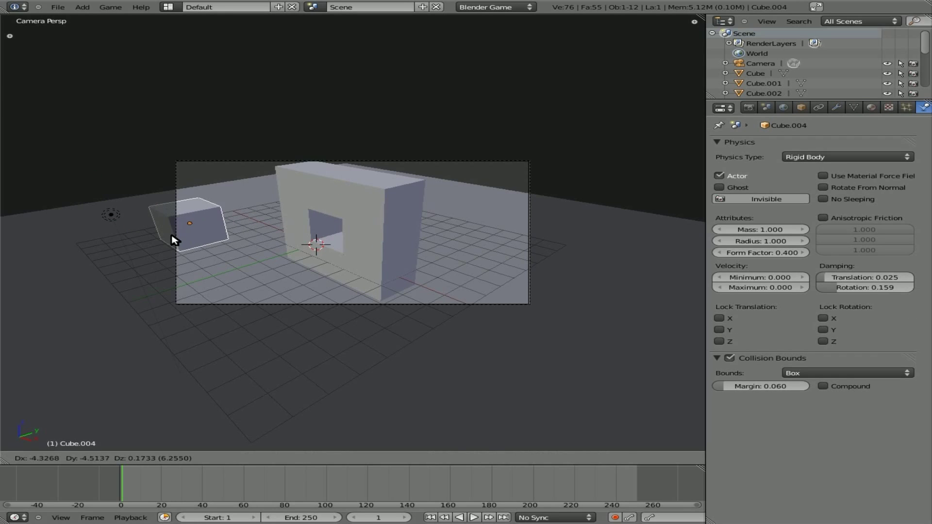
click(172, 240)
key(p)
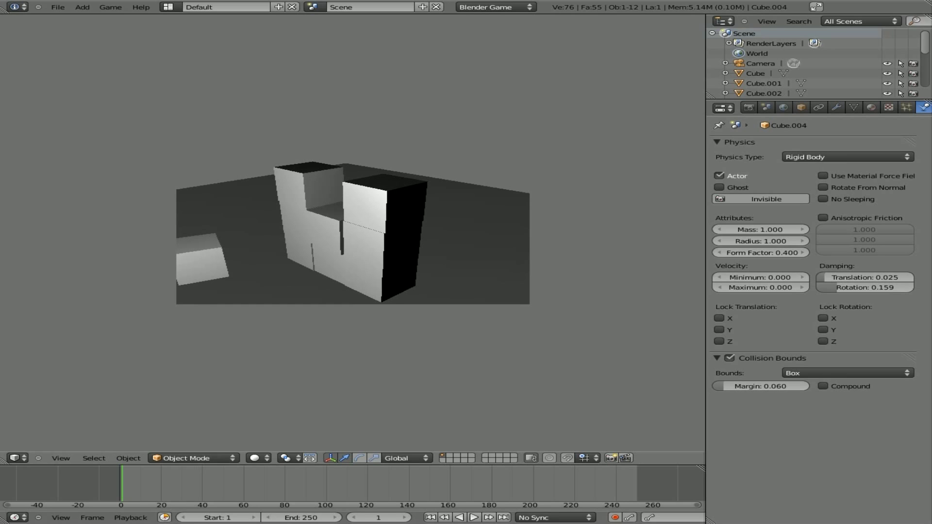
key(Escape)
key(ctrl+z)
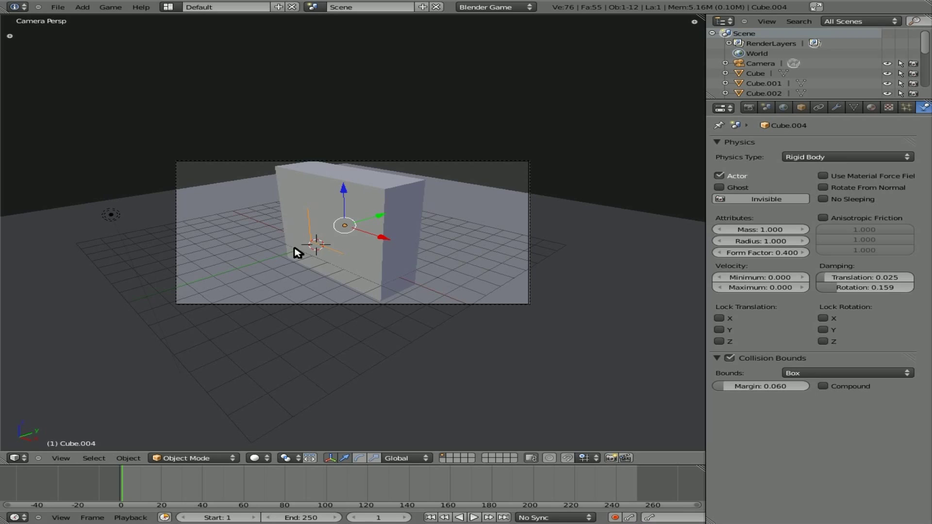
key(p)
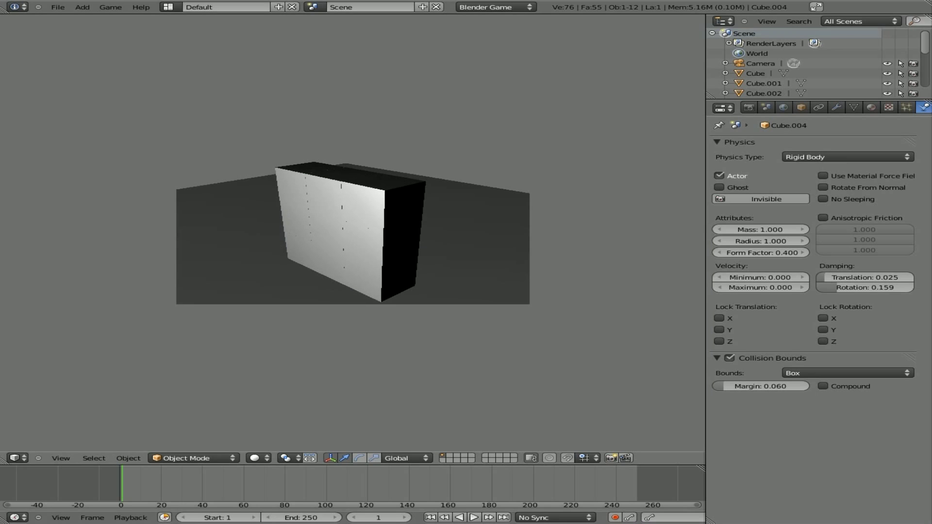
key(Escape)
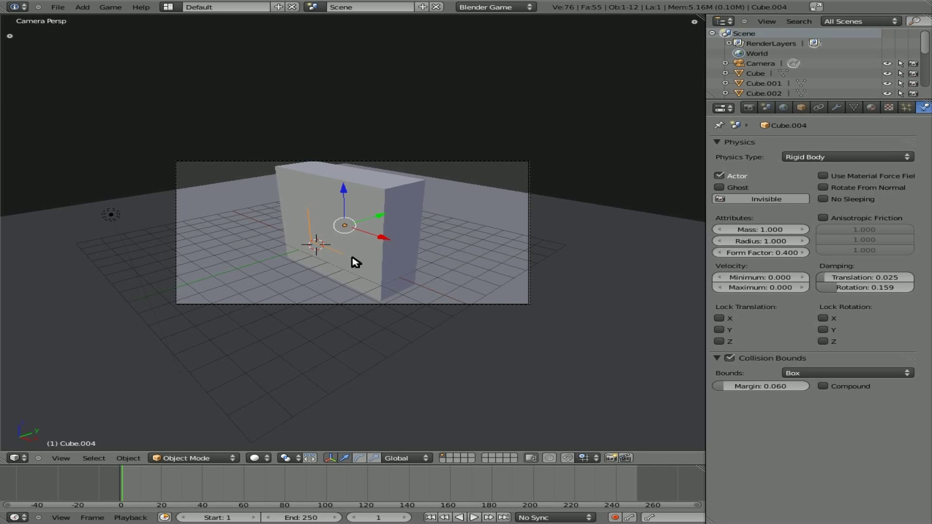
Enable Invisible on Cube.004, test the hole in-game, and briefly enlarge the outliner
click(764, 203)
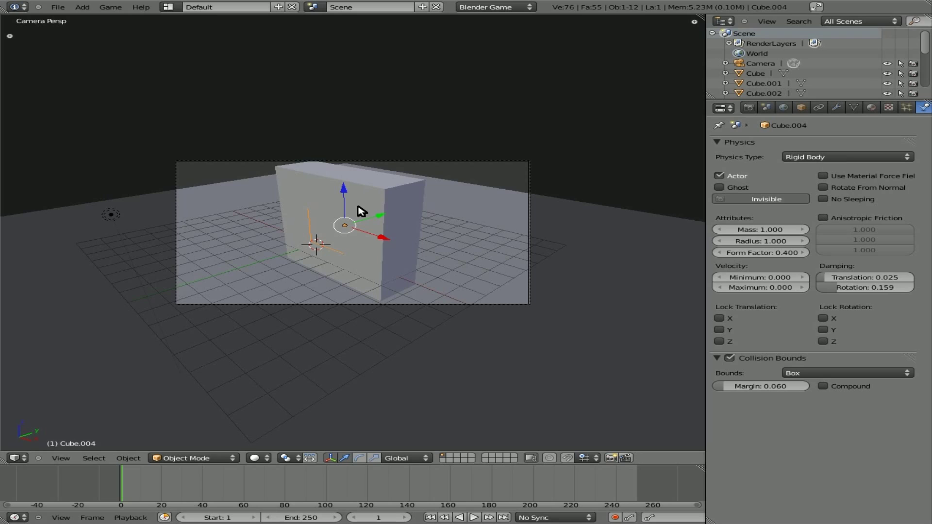
key(p)
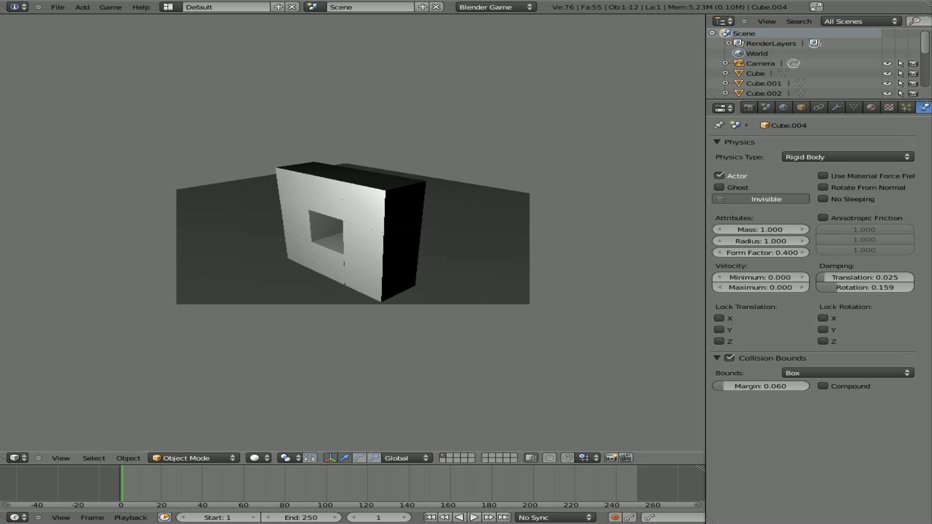
key(Escape)
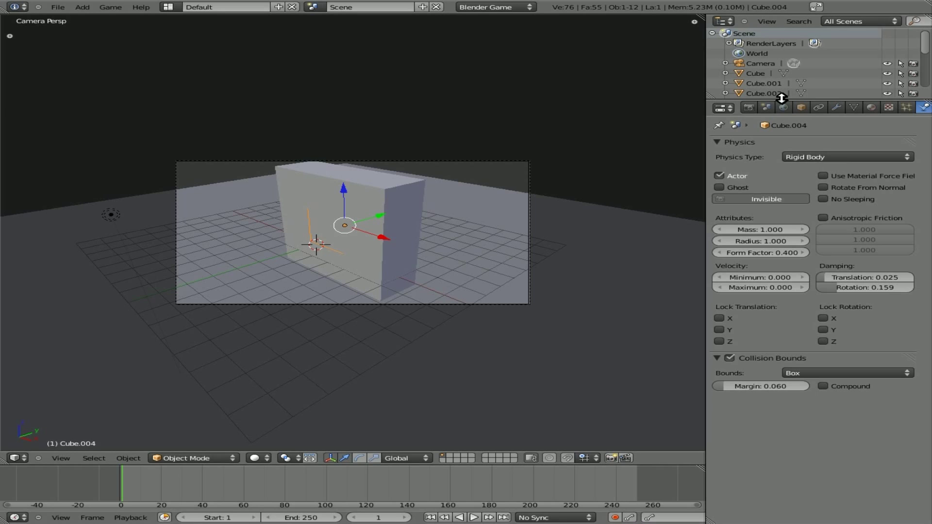
drag(782, 99, 782, 185)
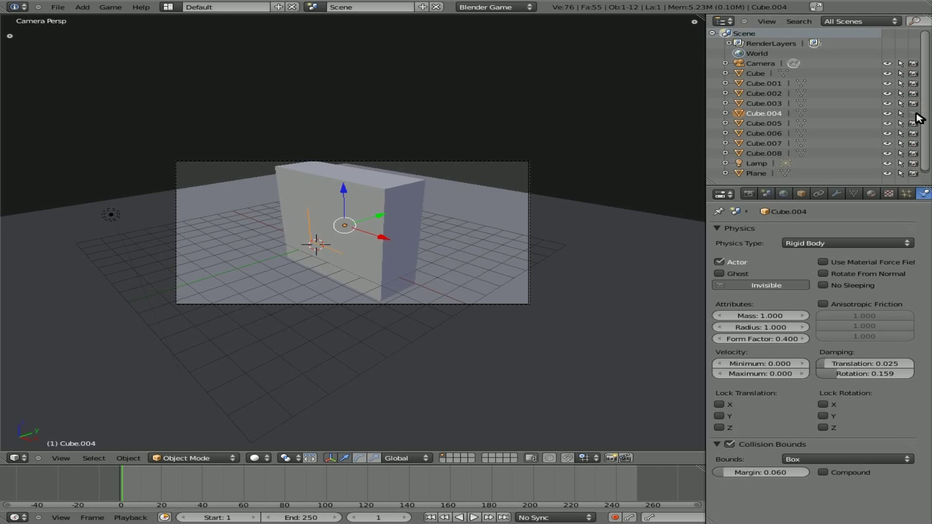
drag(832, 184, 831, 100)
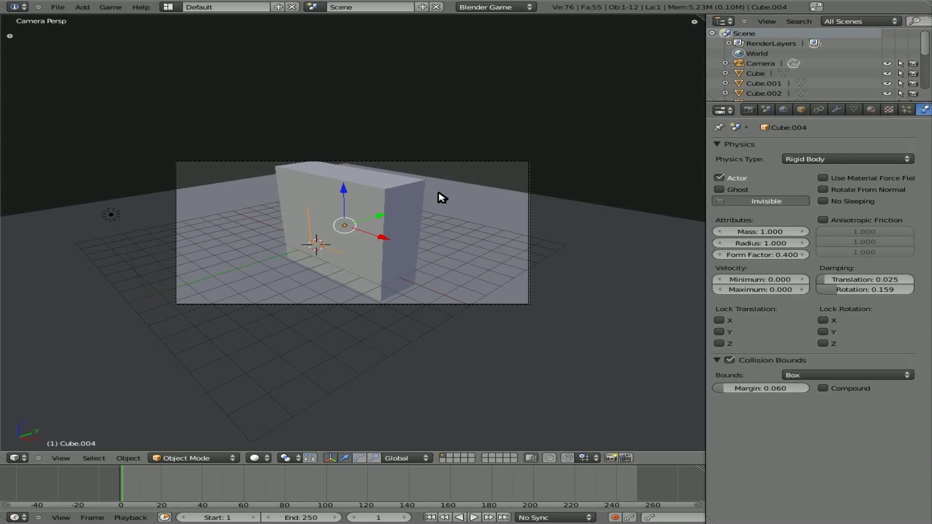
Render an F12 still of the holed wall, then run and exit the game again
key(F12)
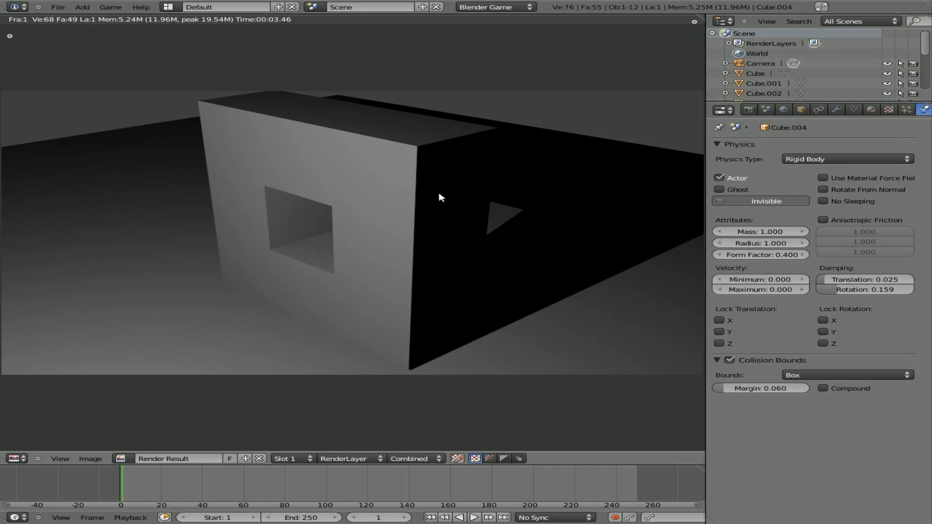
key(Escape)
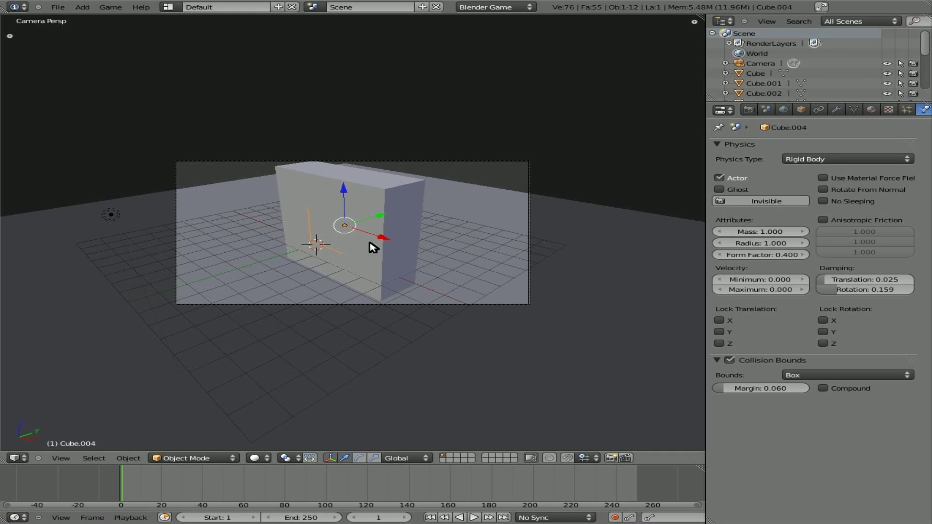
key(p)
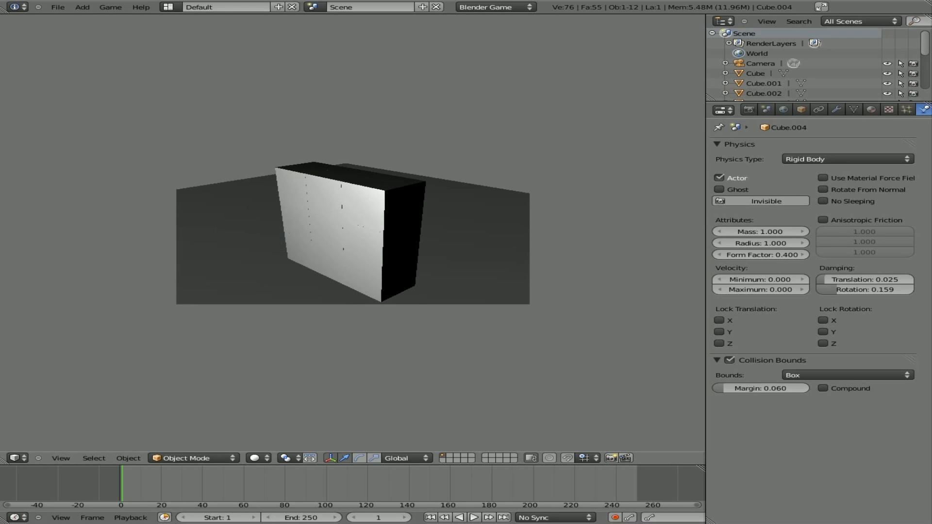
key(Escape)
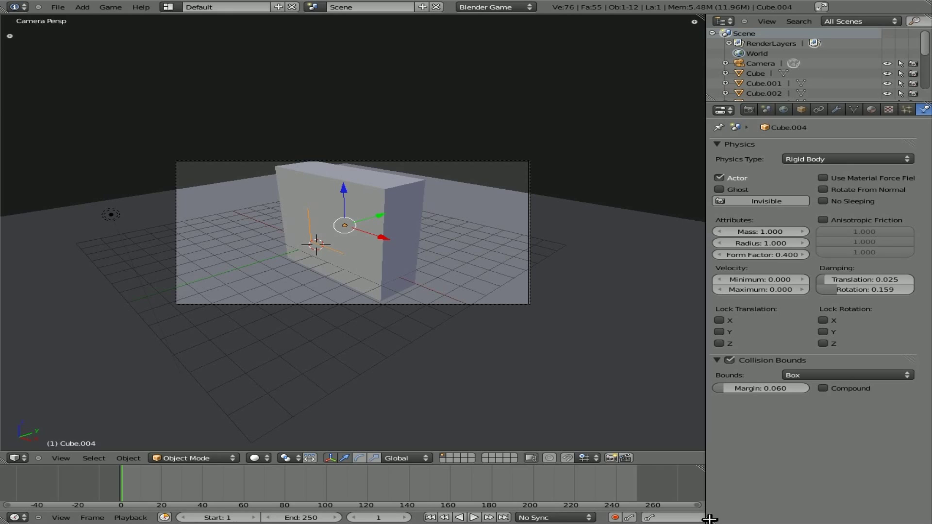
Join the extra split area back, enlarge the bottom timeline, and bring up its editor-type list
drag(709, 519, 712, 452)
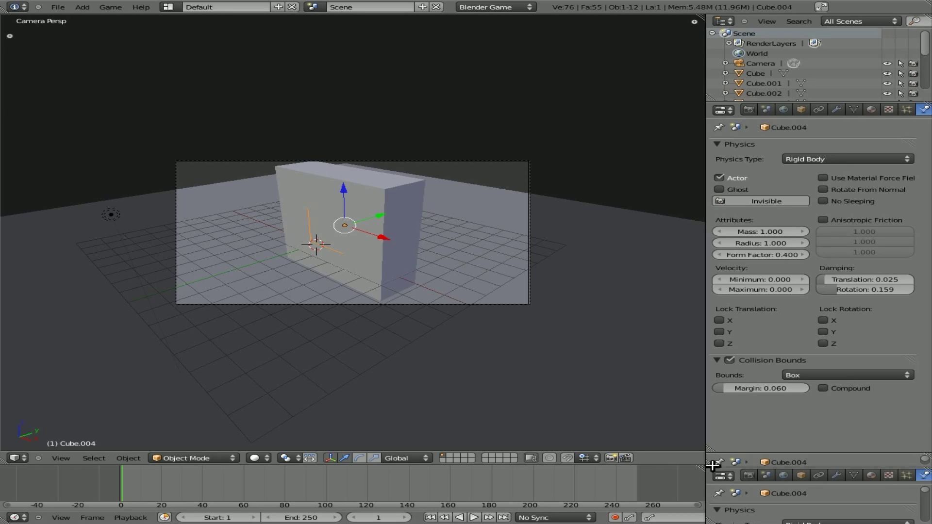
right_click(746, 454)
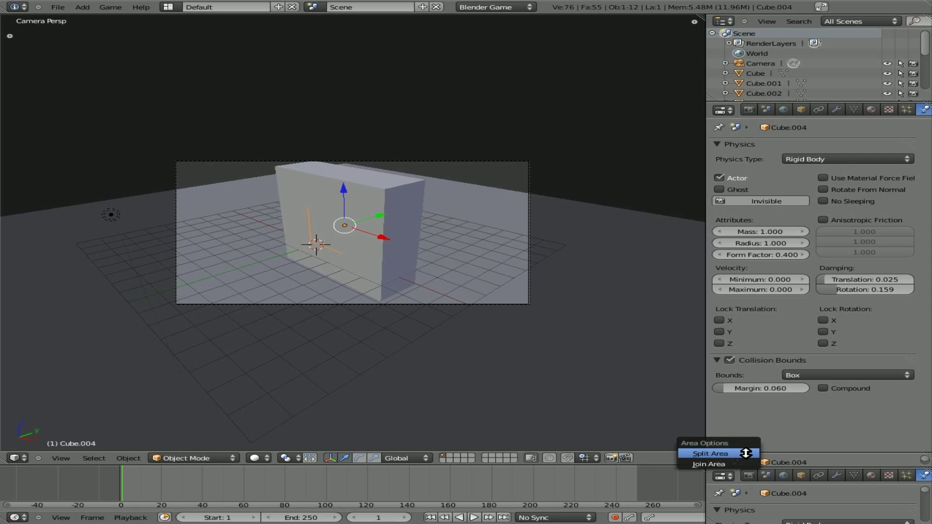
click(708, 464)
click(738, 464)
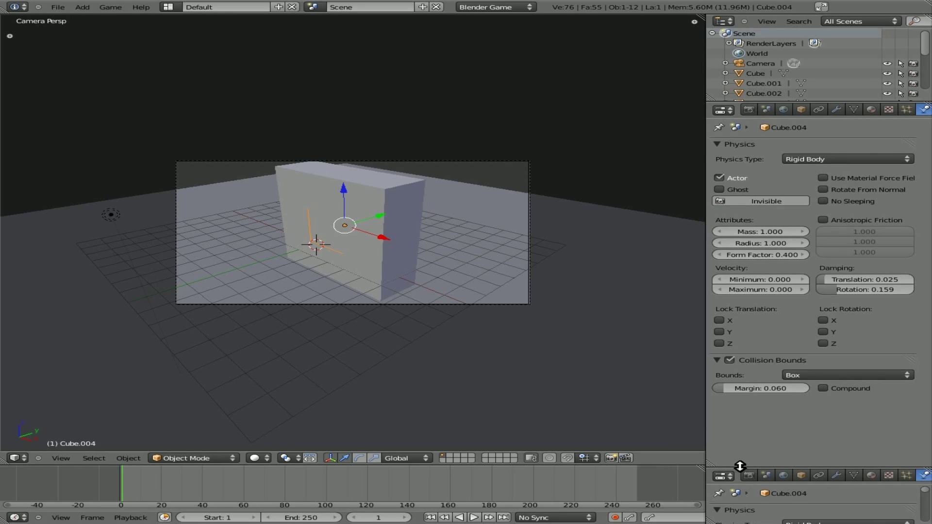
drag(740, 466, 741, 465)
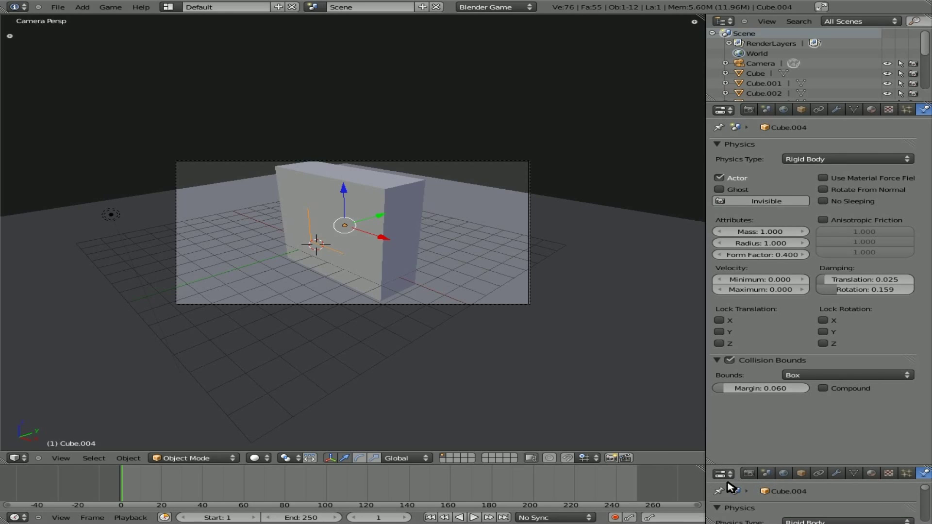
right_click(705, 486)
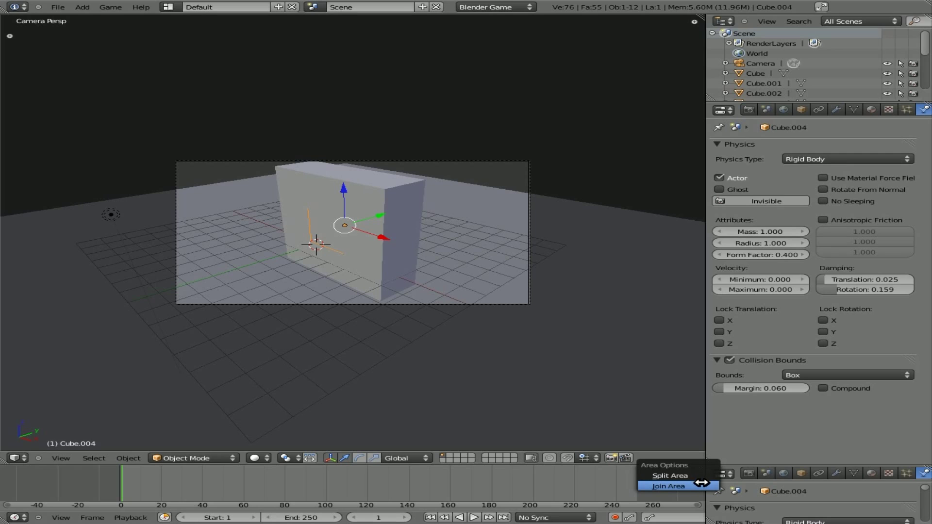
click(701, 485)
click(718, 483)
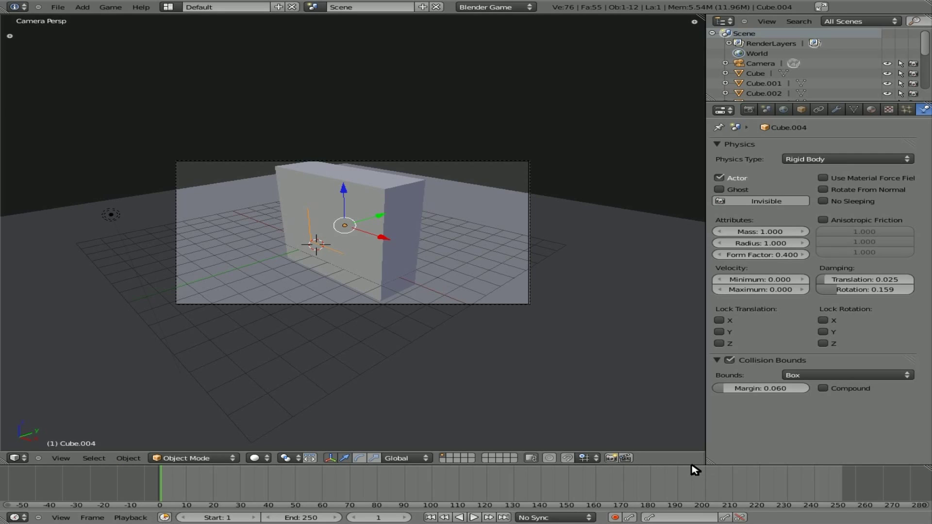
drag(694, 465, 688, 396)
click(20, 517)
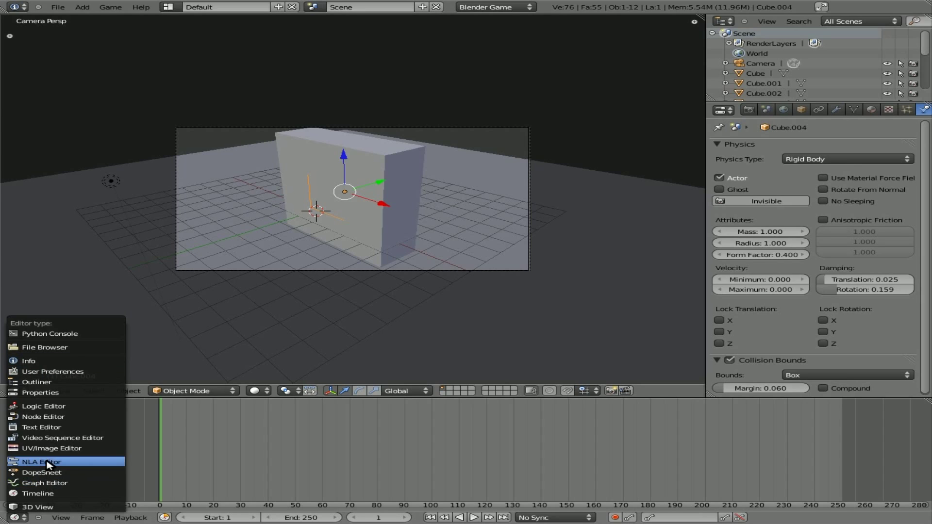
Turn the bottom area into the Logic Editor and briefly run the game
click(49, 406)
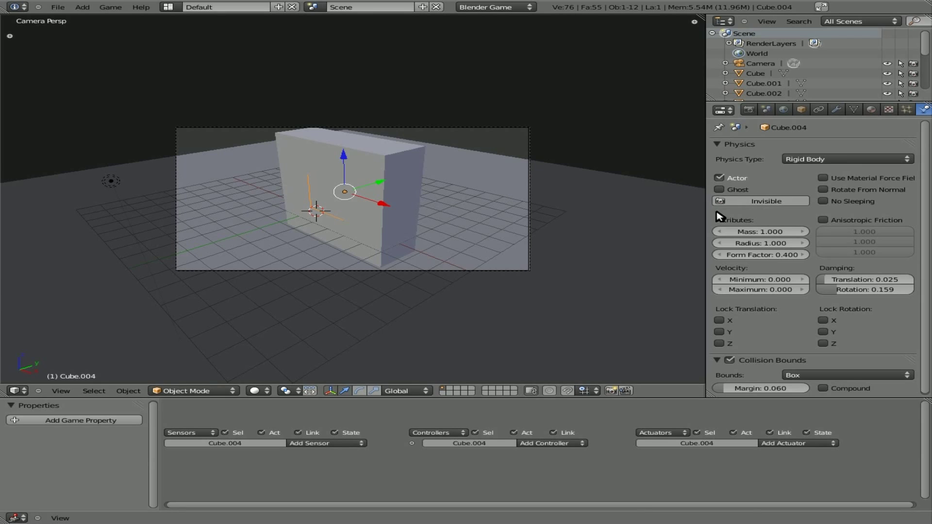
key(p)
key(Escape)
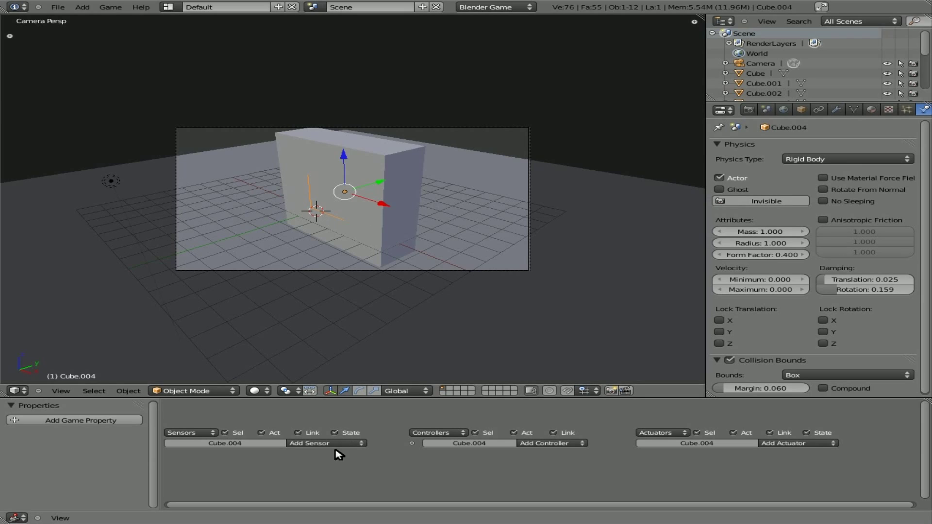
Add a Keyboard sensor to Cube.004 triggered by the Spacebar
click(328, 444)
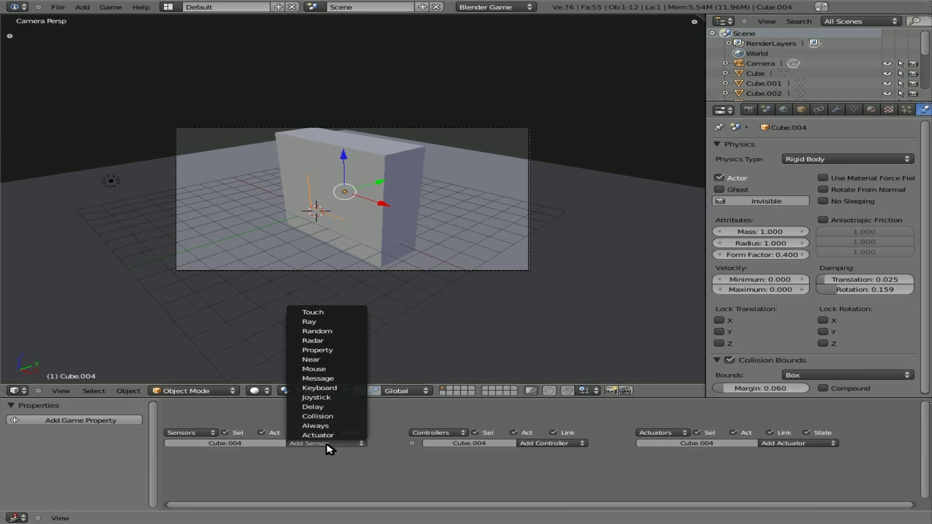
click(322, 388)
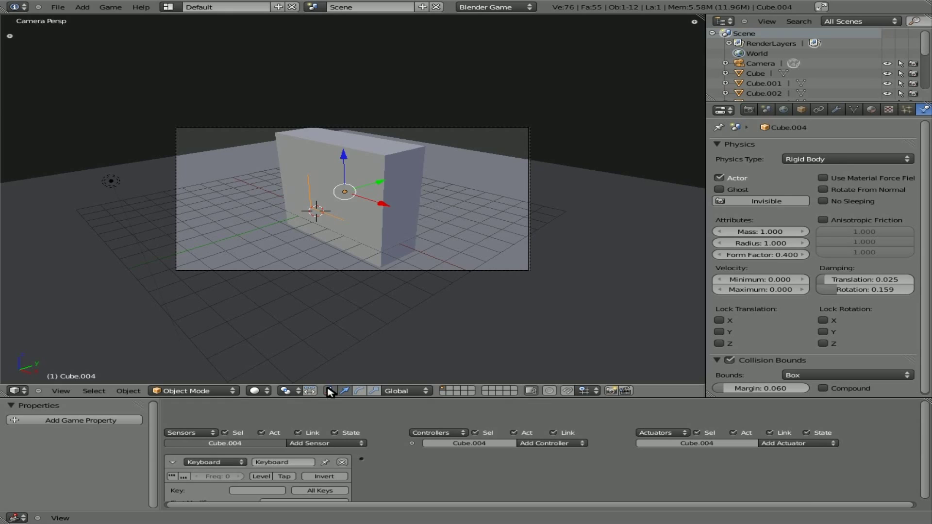
scroll(398, 481, down, 3)
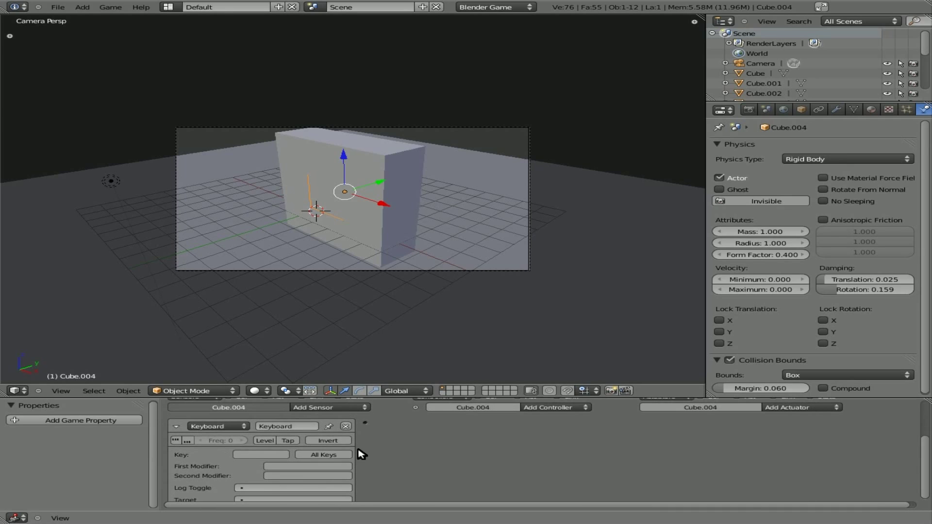
click(275, 455)
key(space)
Add an And controller and a Visibility actuator
click(569, 412)
click(567, 417)
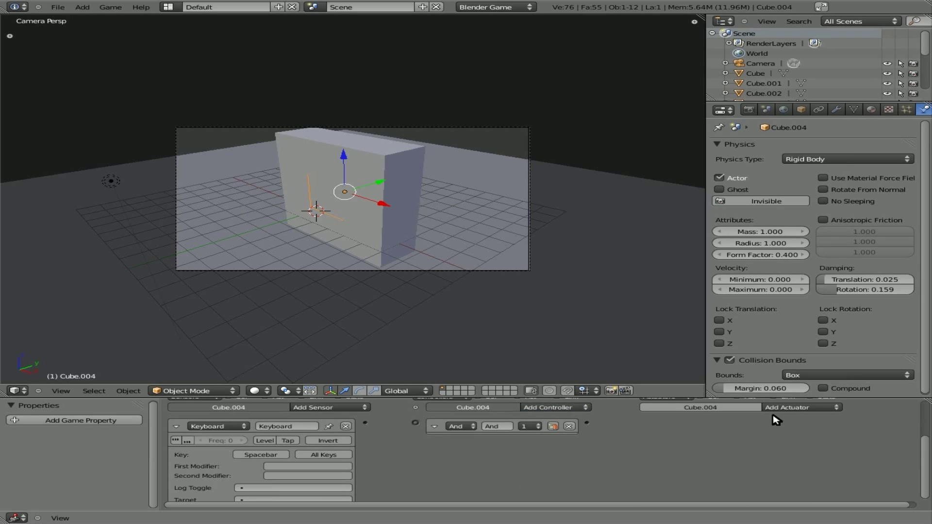
click(801, 411)
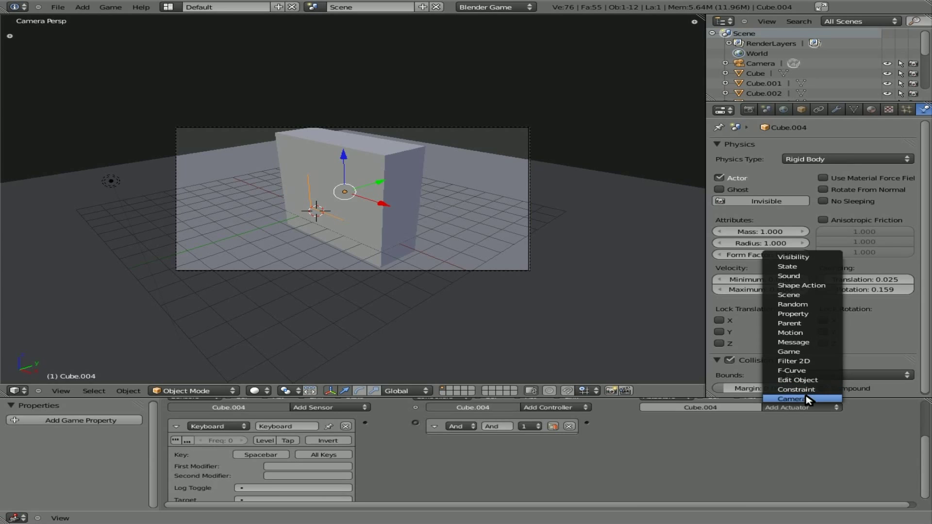
click(798, 258)
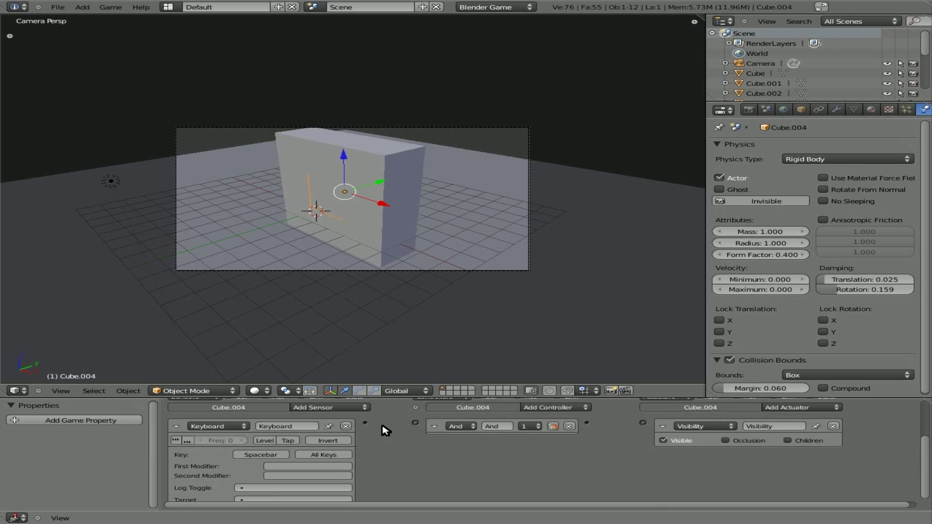
Link the Keyboard sensor to the And controller and Visibility actuator, and uncheck Visible
drag(365, 422, 415, 422)
drag(587, 423, 643, 423)
click(664, 441)
Run the game and press Spacebar to confirm Cube.004 disappears from the wall
key(p)
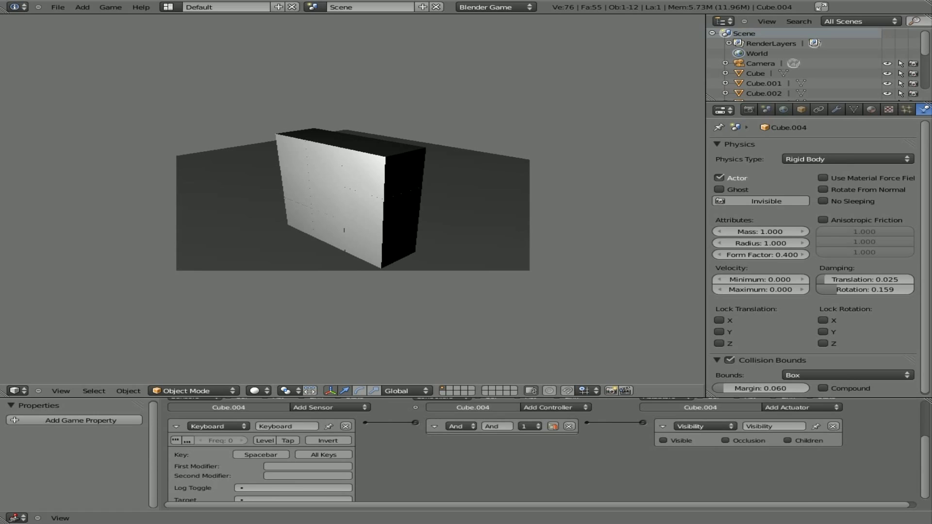
key(space)
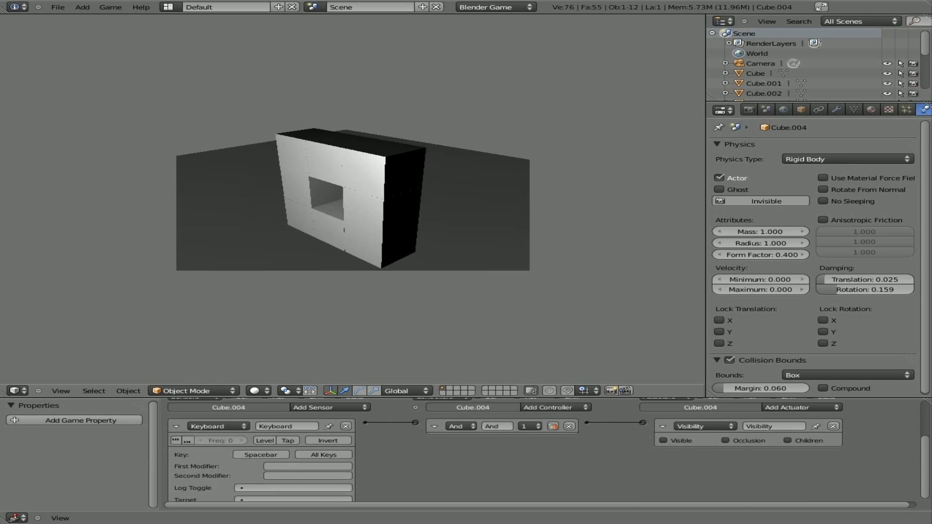
key(Escape)
Zoom in and drag the Logic Editor border upward so the sensor, controller and actuator columns fit
scroll(469, 205, up, 3)
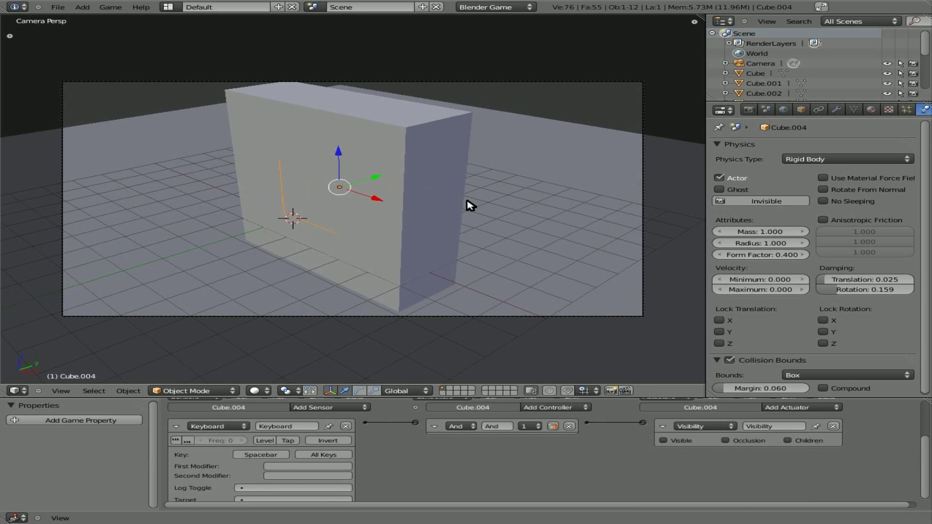
scroll(470, 206, up, 2)
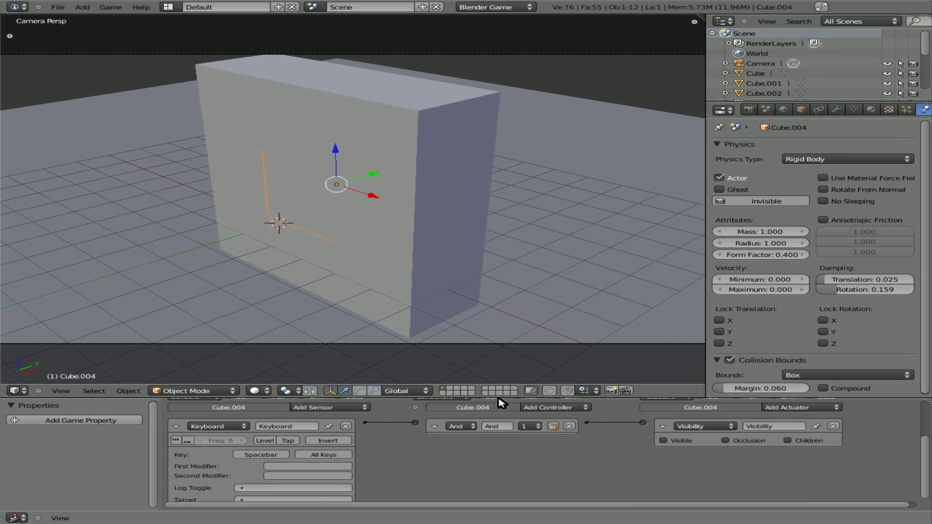
drag(499, 392, 489, 305)
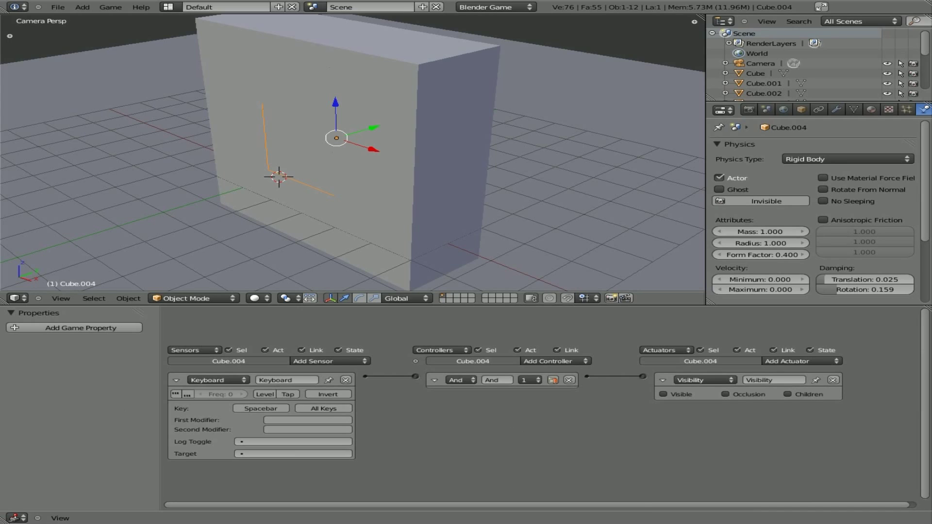
Add an Integer game property named vis to the block
click(63, 328)
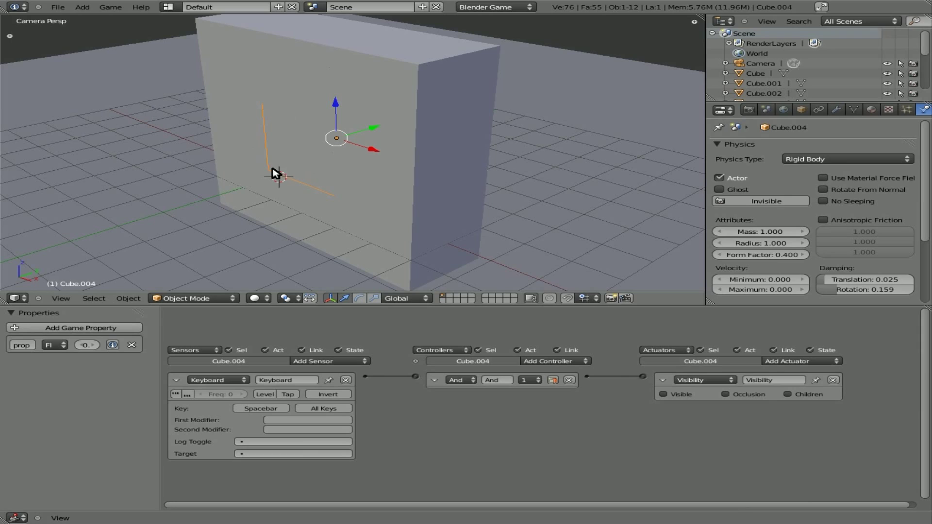
click(22, 345)
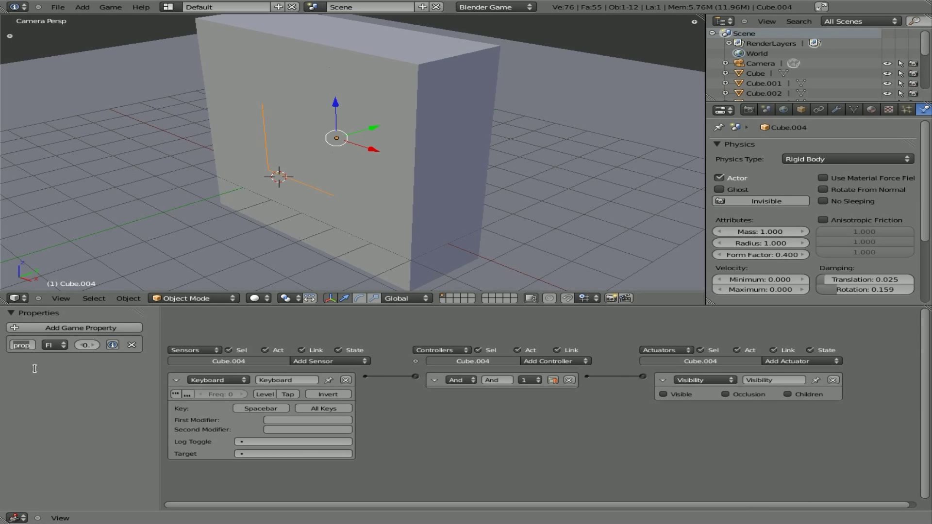
text(vis)
key(Return)
click(55, 345)
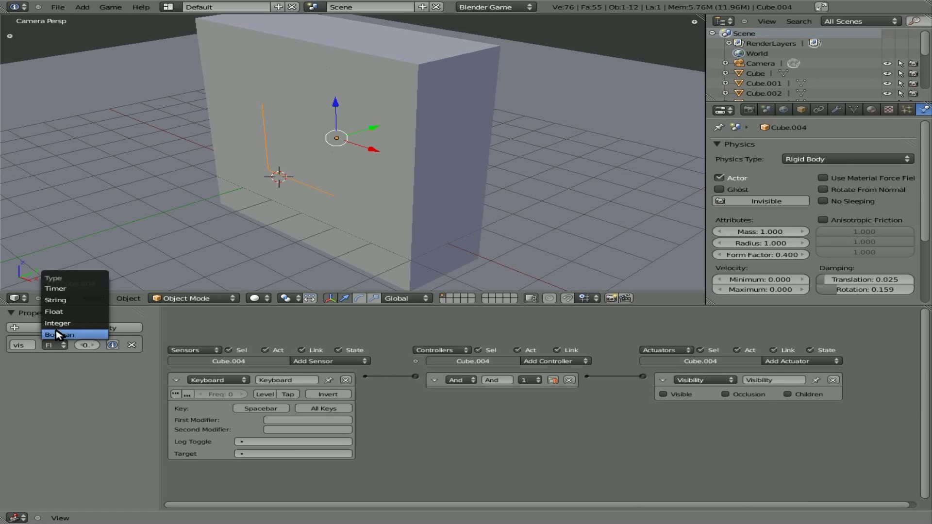
click(57, 323)
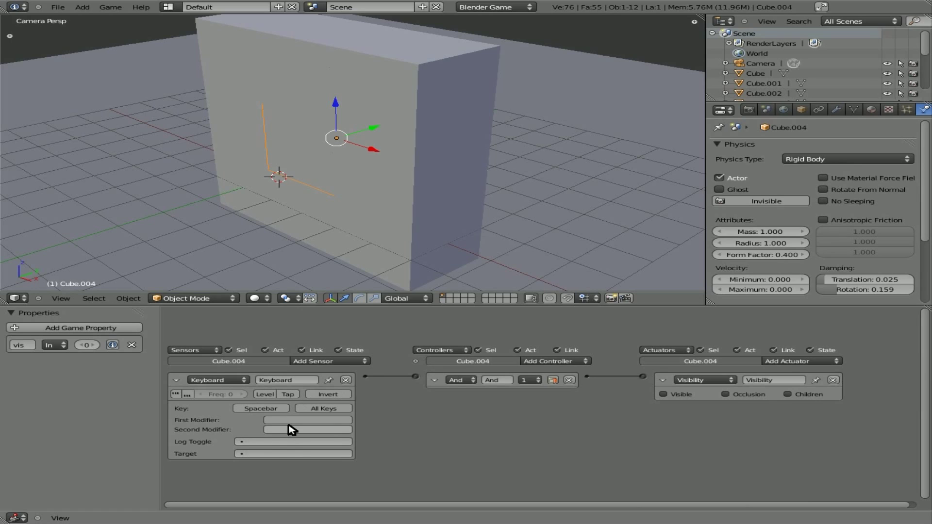
Turn the spacebar actuator into a Property actuator assigning vis+1 to vis, collapsing the bricks
click(177, 381)
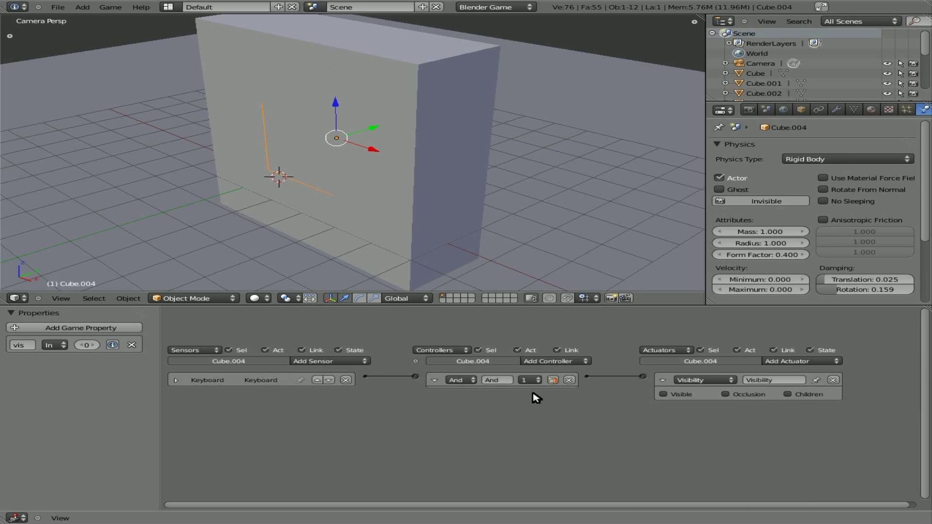
click(434, 381)
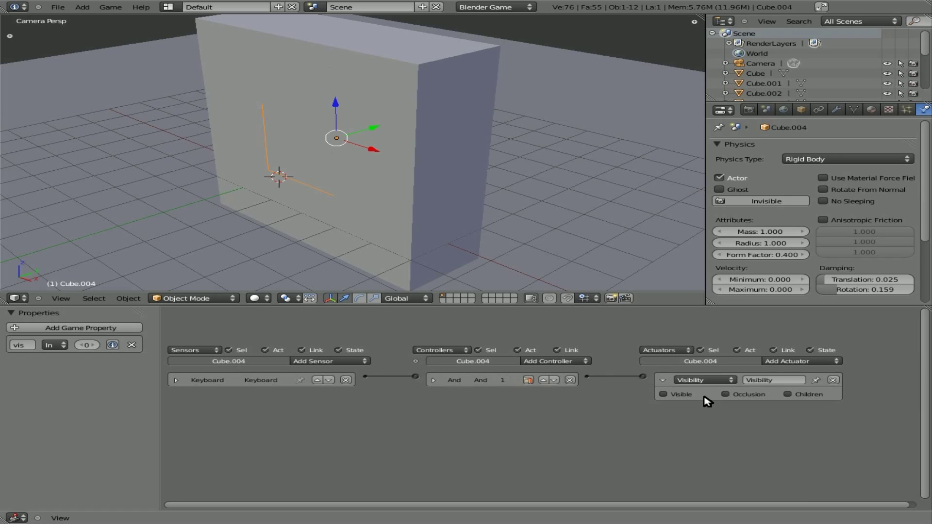
click(704, 381)
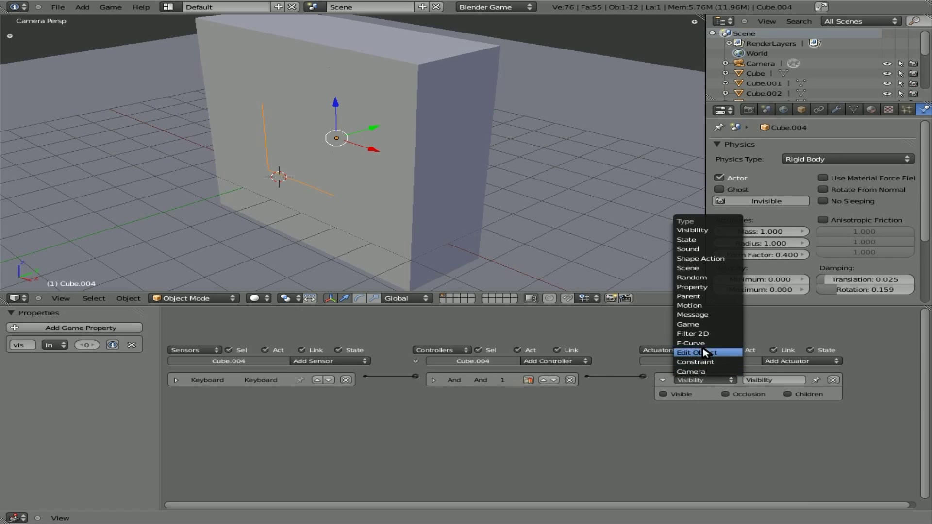
click(702, 288)
click(771, 405)
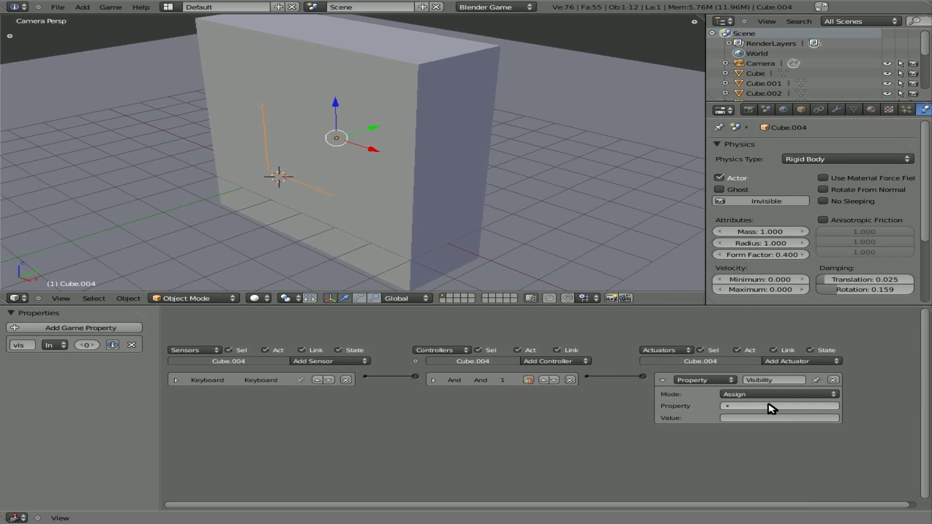
click(739, 420)
click(783, 417)
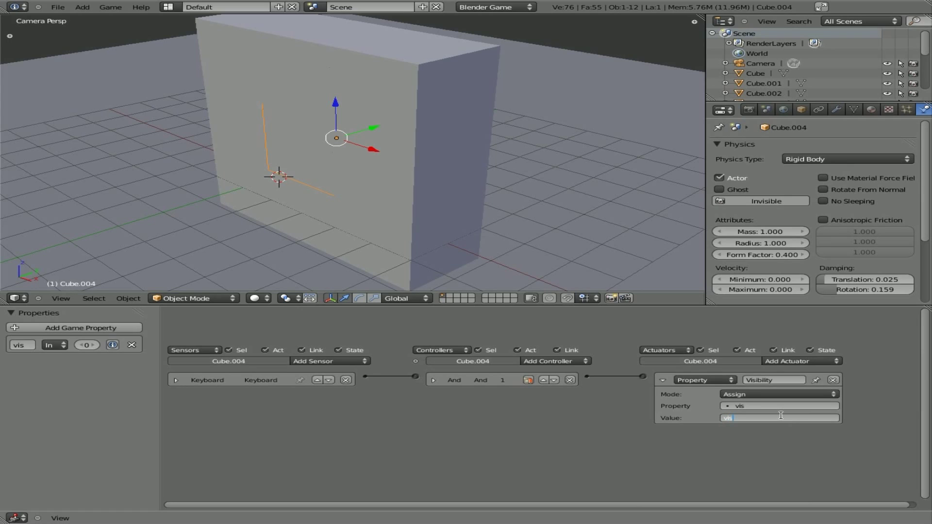
text(vis+1)
key(Return)
click(663, 381)
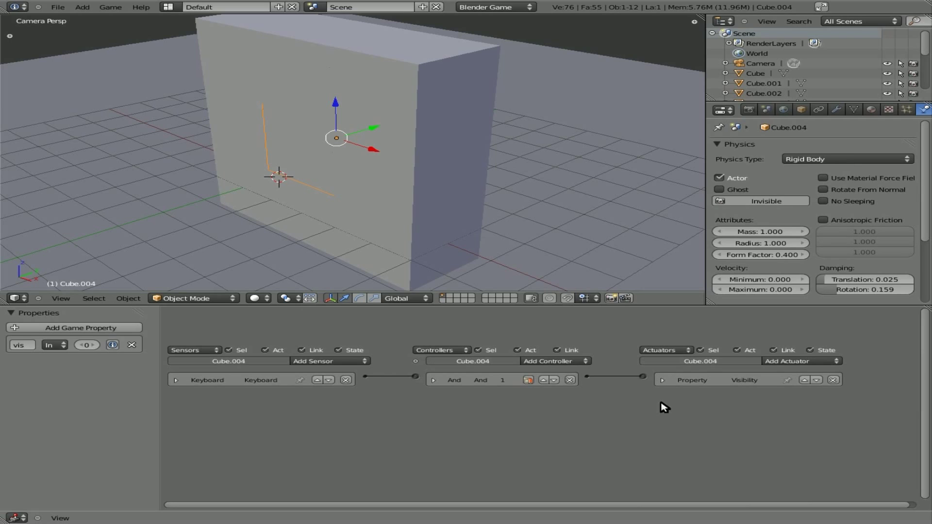
Show vis in the debug readout via Show Debug Properties, then run the game and press Spacebar to raise it
click(113, 345)
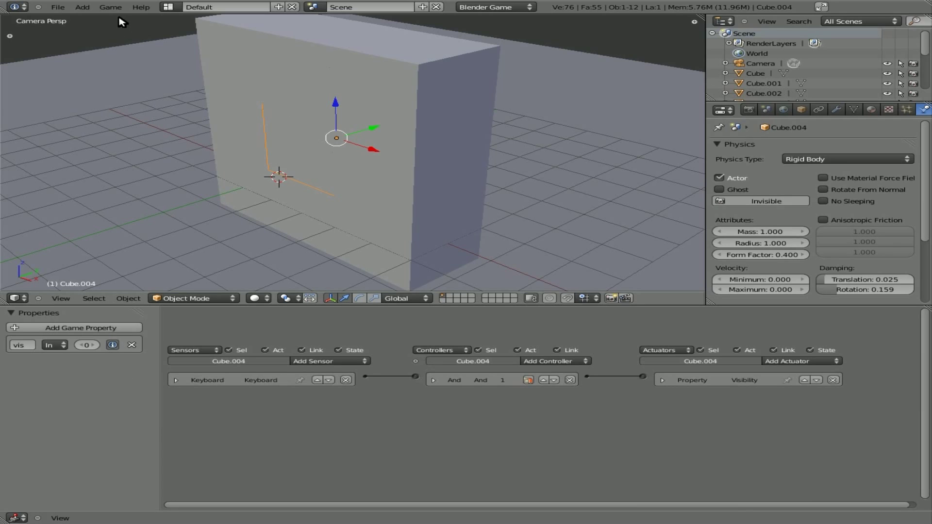
click(110, 7)
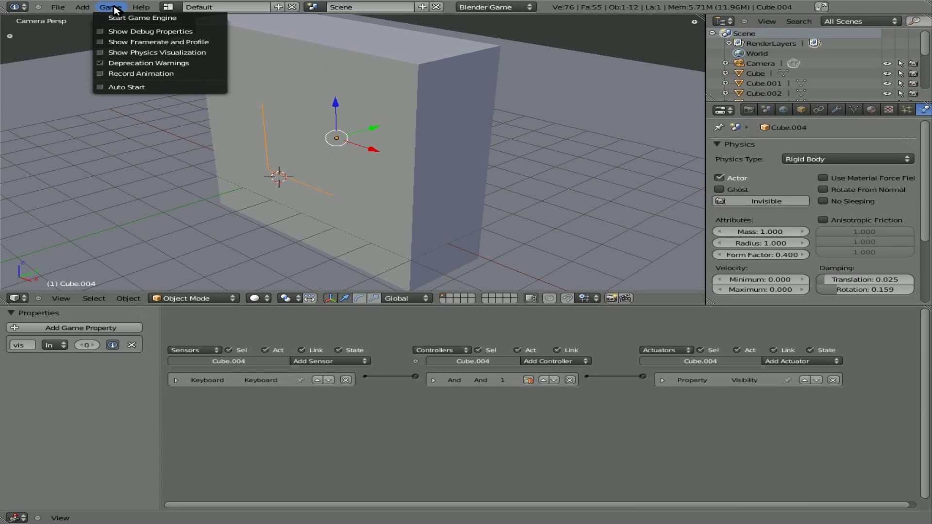
click(104, 31)
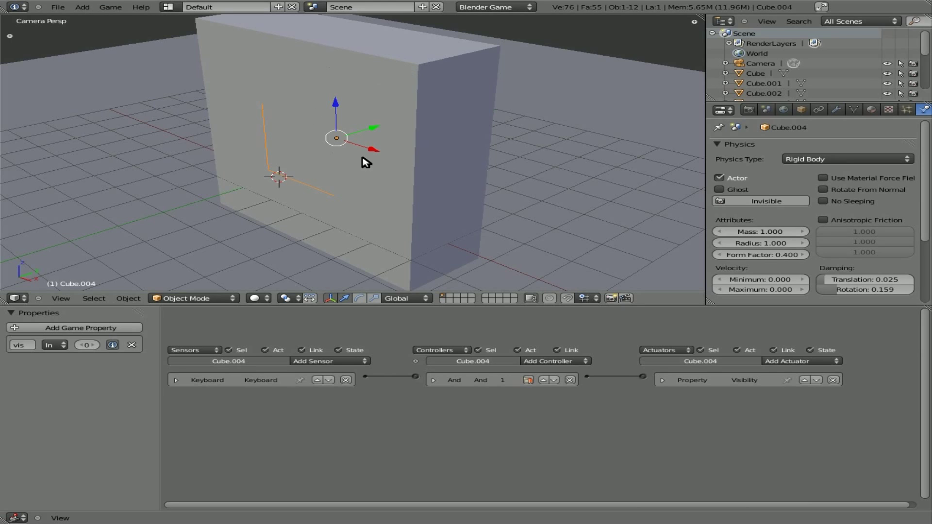
key(p)
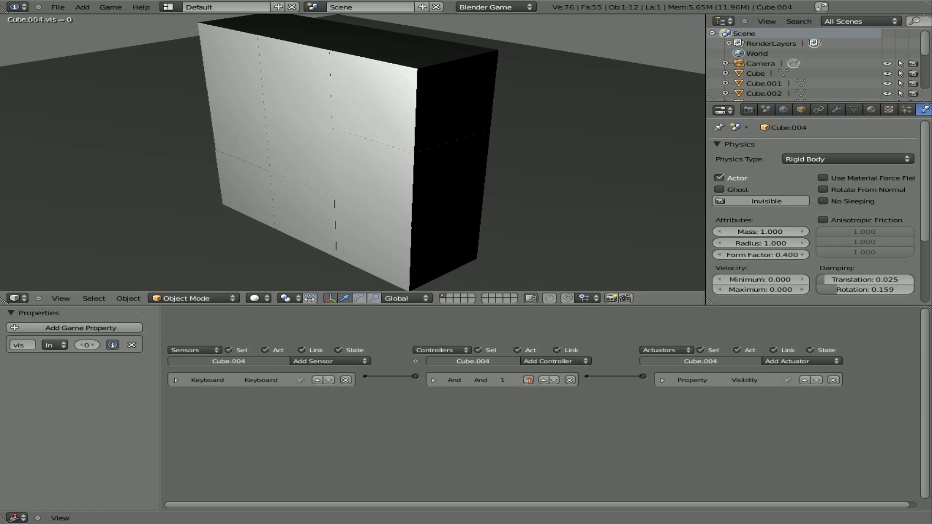
key(space)
Stop the game and add a Property sensor checking vis equals 2
key(Escape)
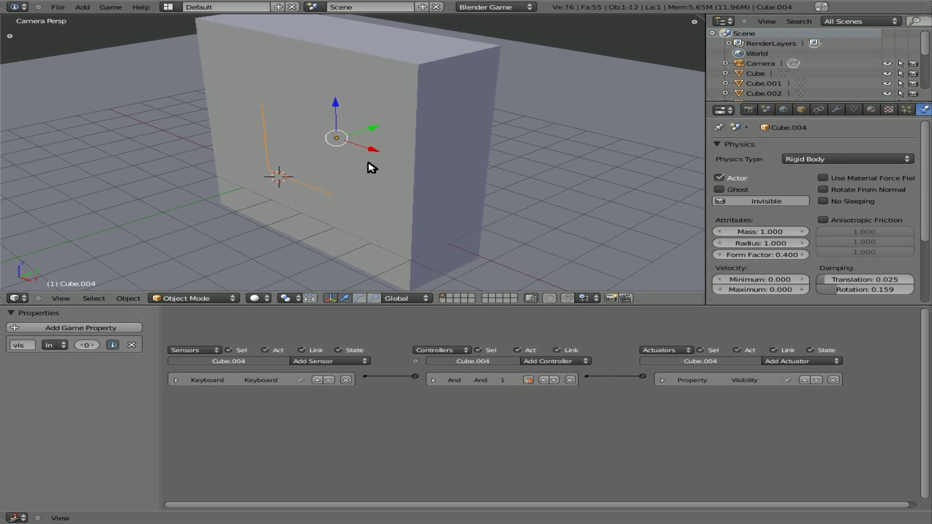
click(342, 362)
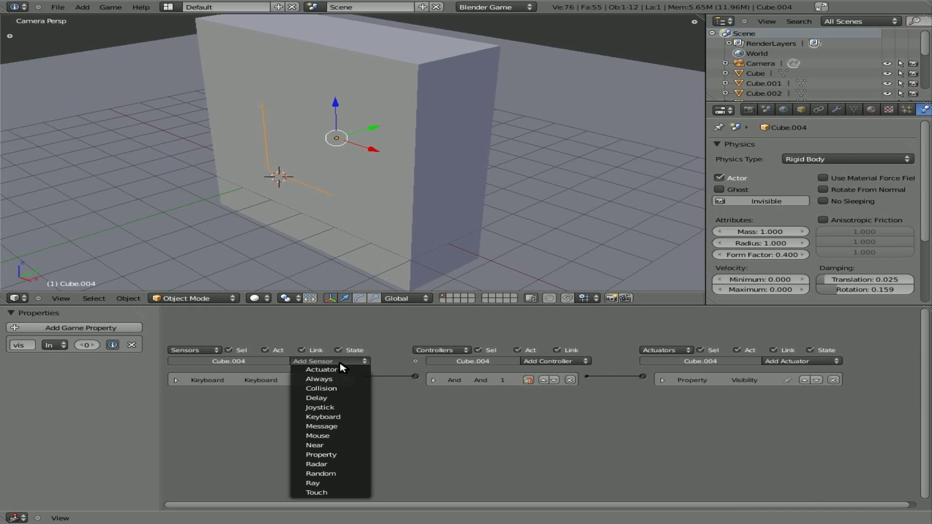
click(334, 455)
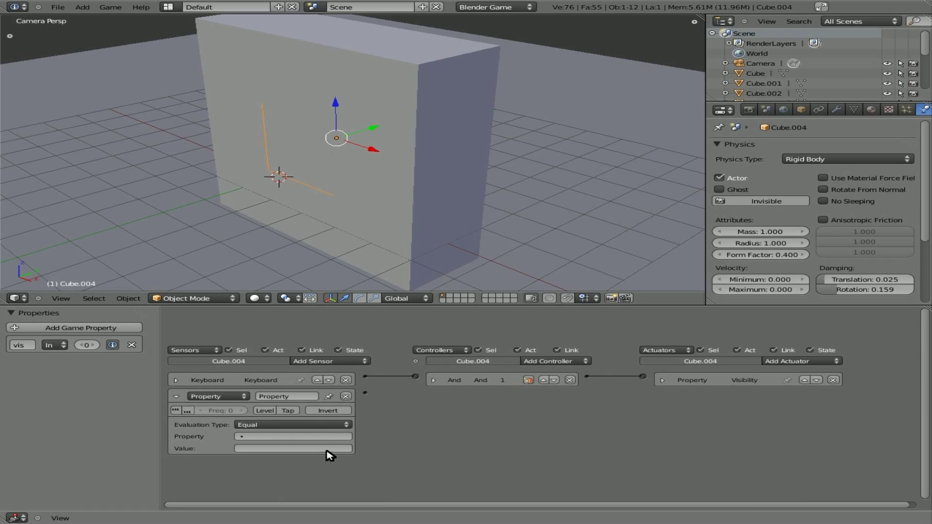
click(311, 436)
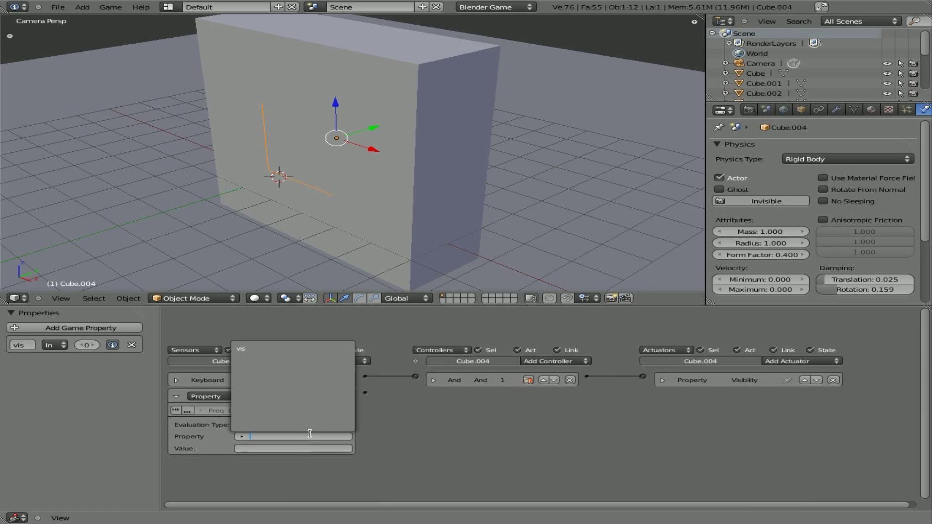
click(245, 349)
click(262, 449)
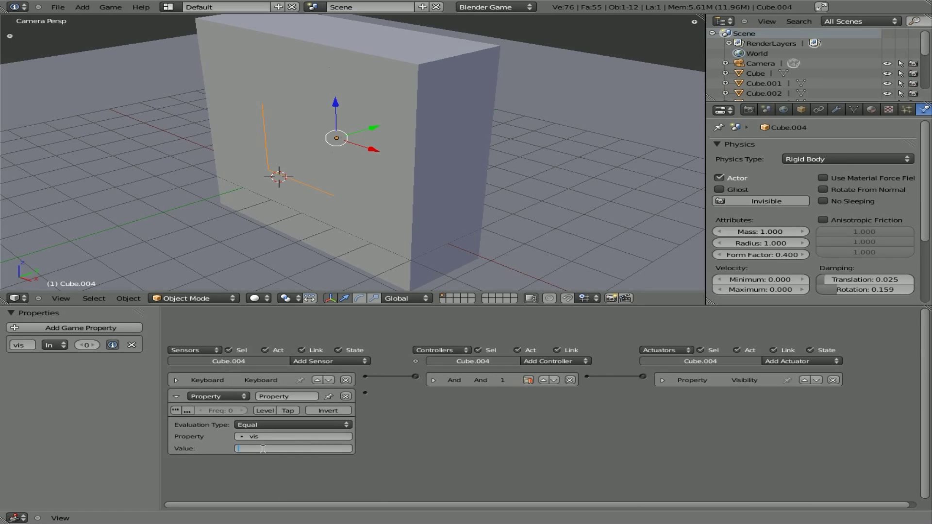
text(2)
key(Return)
Add a second And controller and a Property actuator resetting vis to 0, wired to that sensor
click(553, 362)
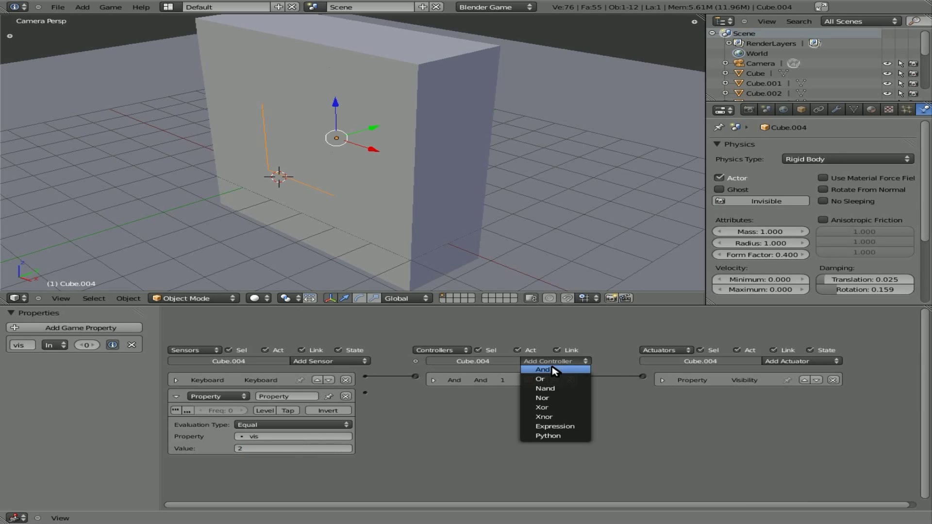
click(554, 370)
click(787, 362)
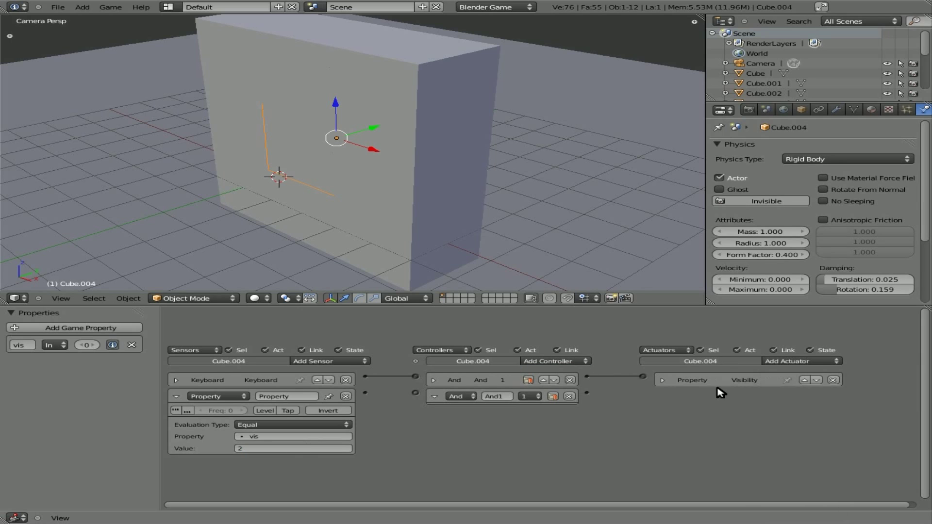
click(820, 363)
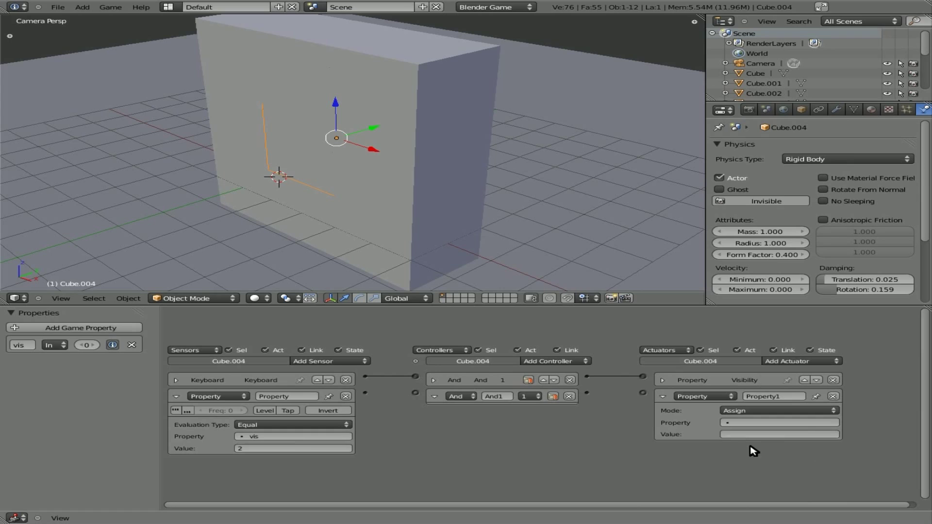
click(738, 423)
click(748, 433)
drag(365, 393, 415, 393)
drag(587, 393, 643, 392)
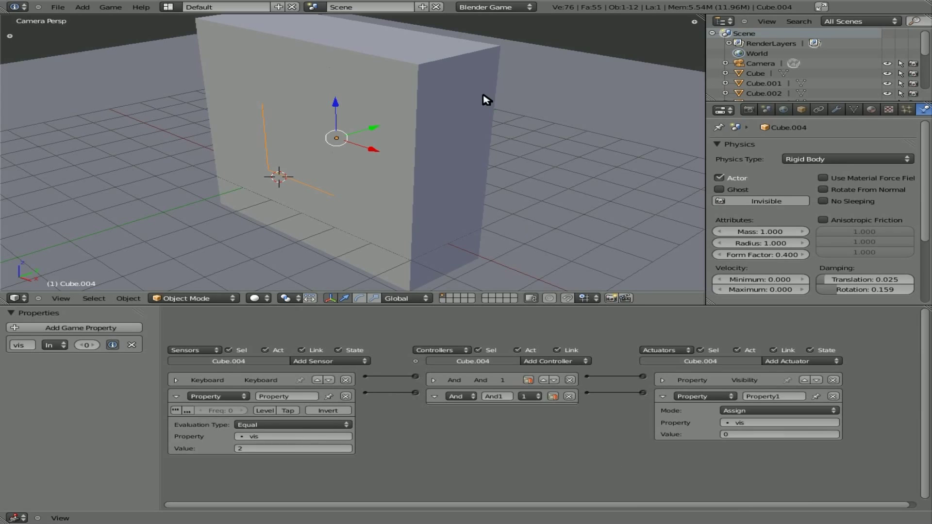
Run the game and press Spacebar to see vis drop back to 0 instead of reaching 2, then stop
key(p)
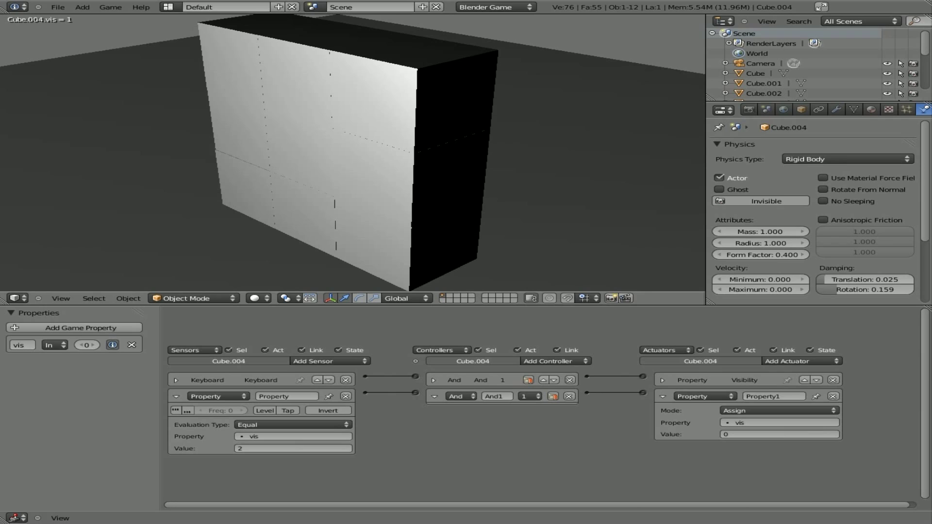
key(space)
key(Escape)
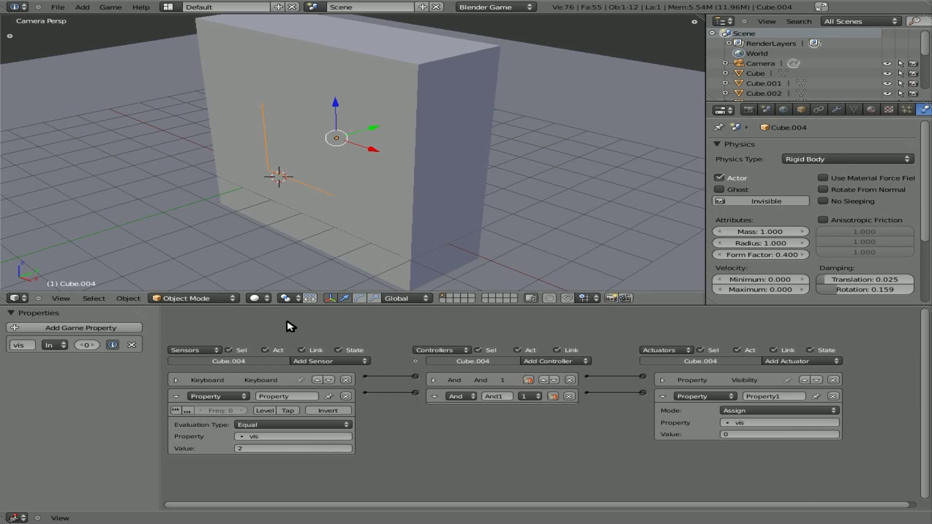
Collapse the reset bricks and add a Property sensor checking vis equals 1
click(176, 396)
click(434, 397)
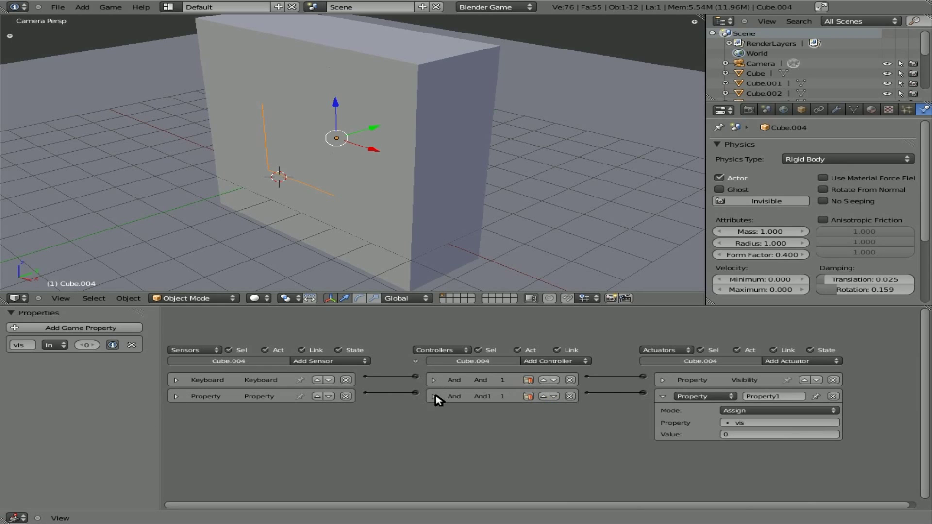
click(662, 396)
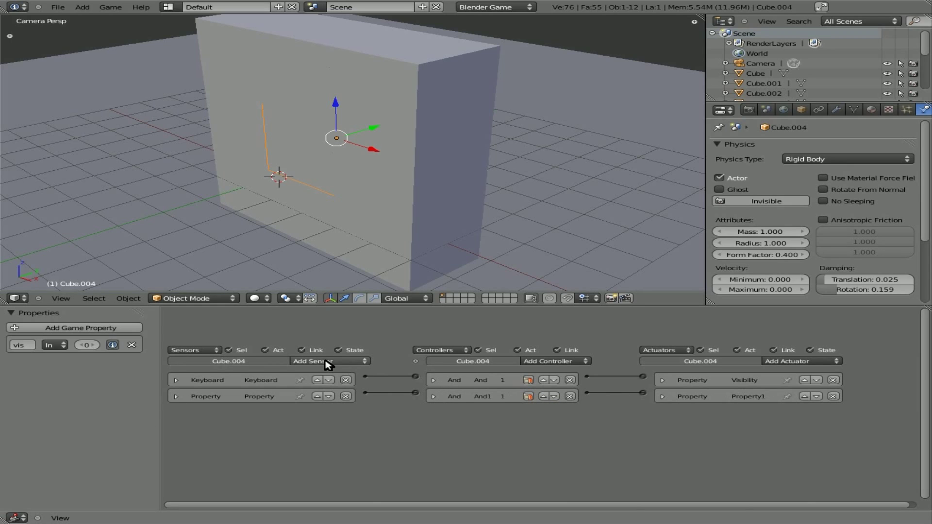
click(313, 362)
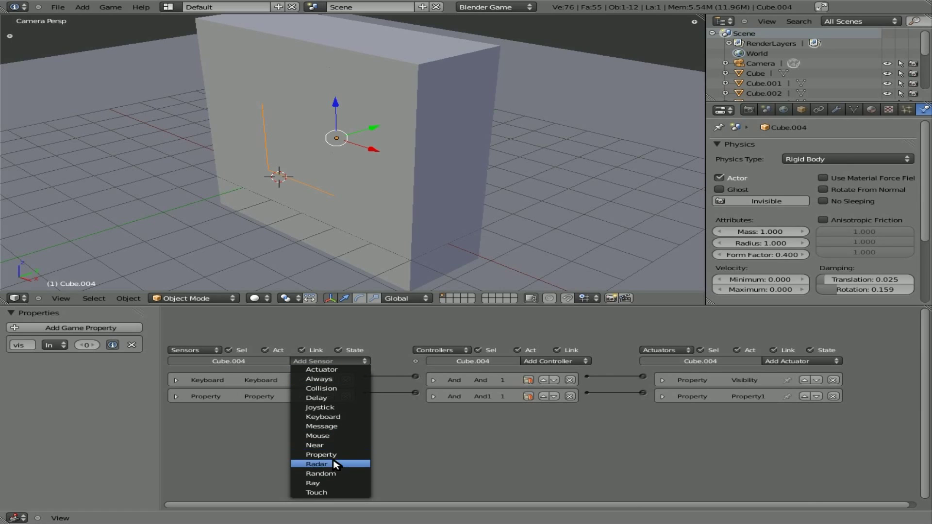
click(321, 455)
click(279, 454)
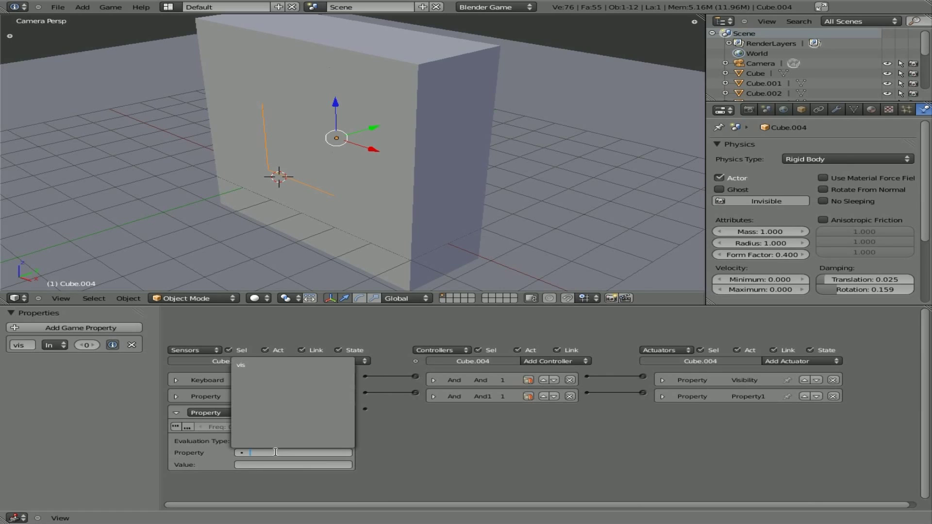
click(244, 368)
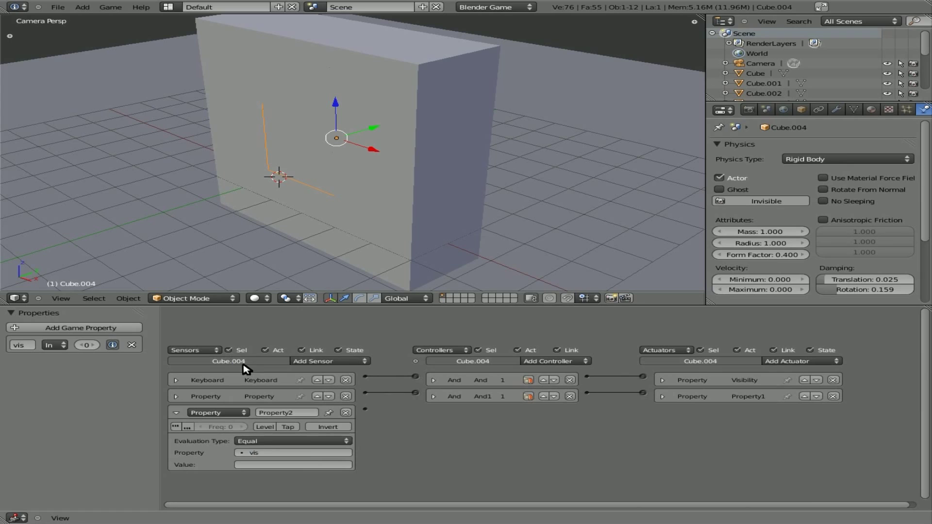
click(266, 464)
text(1)
Add a third And controller and a Visible Visibility actuator, linked to the vis-equals-1 sensor
click(784, 362)
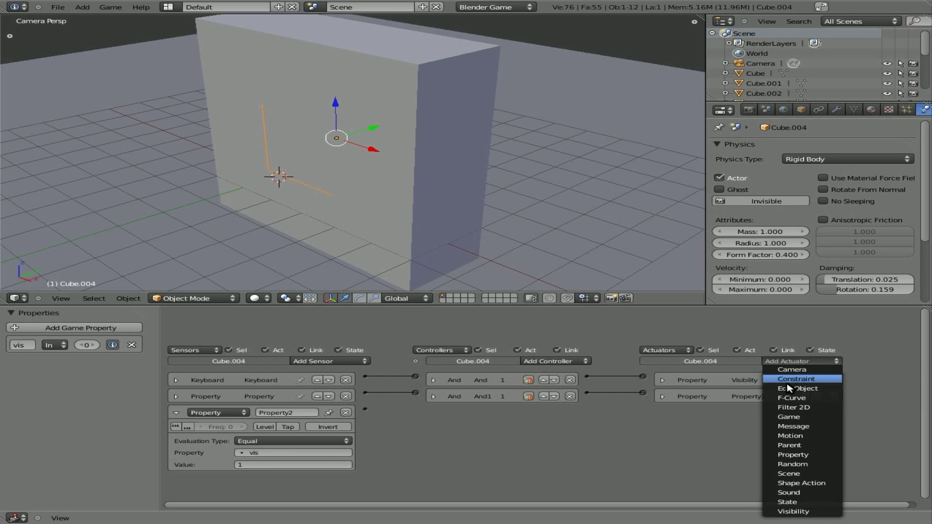
click(553, 362)
click(553, 370)
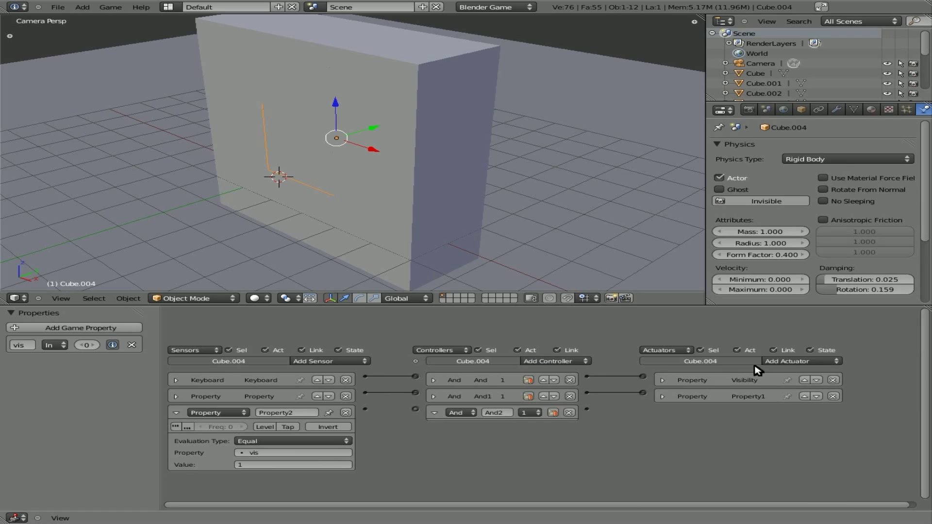
click(785, 362)
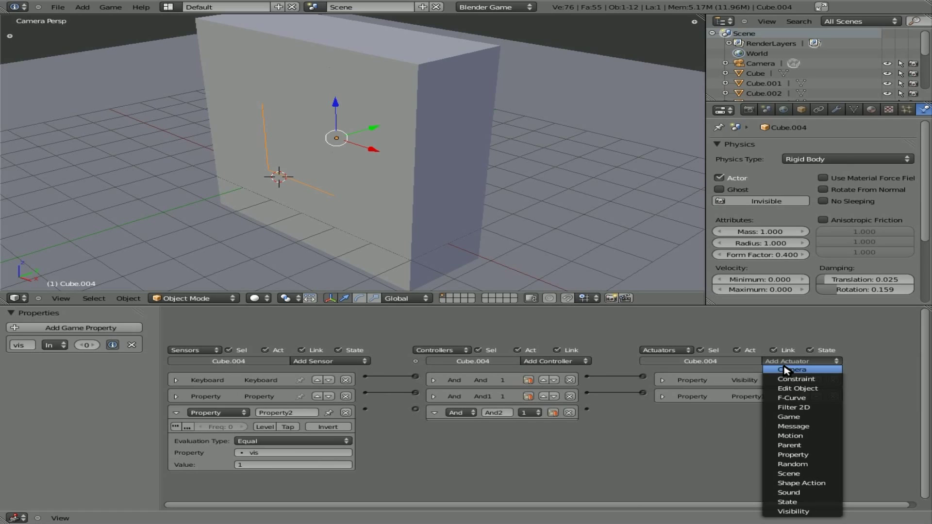
click(793, 513)
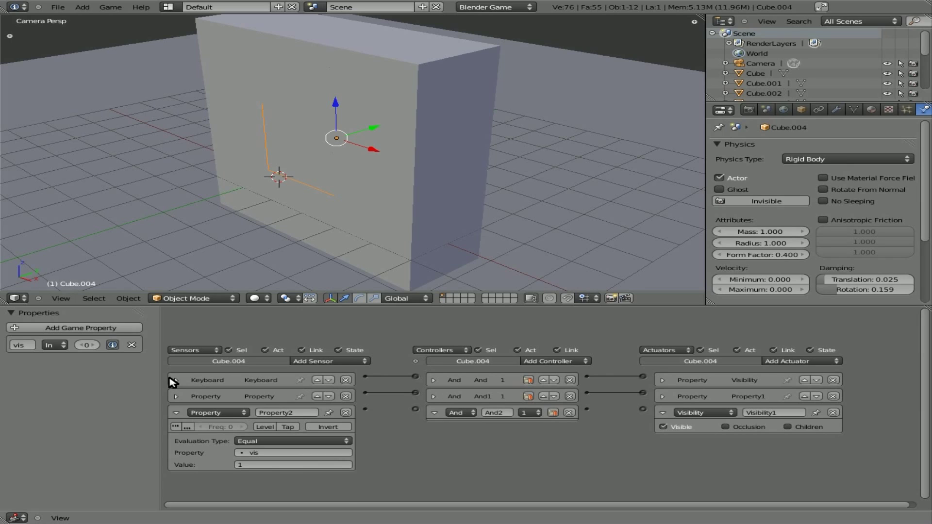
click(175, 381)
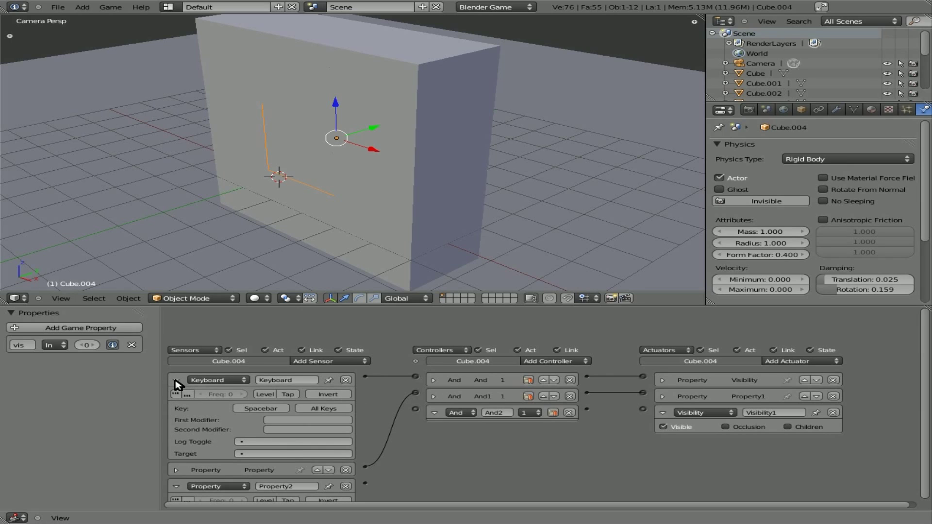
click(176, 380)
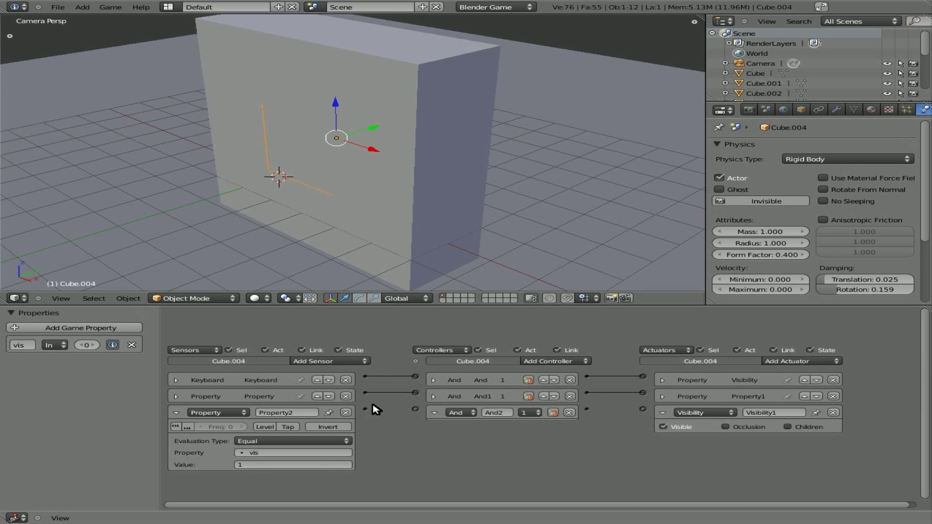
drag(365, 409, 415, 409)
drag(587, 409, 643, 409)
click(176, 413)
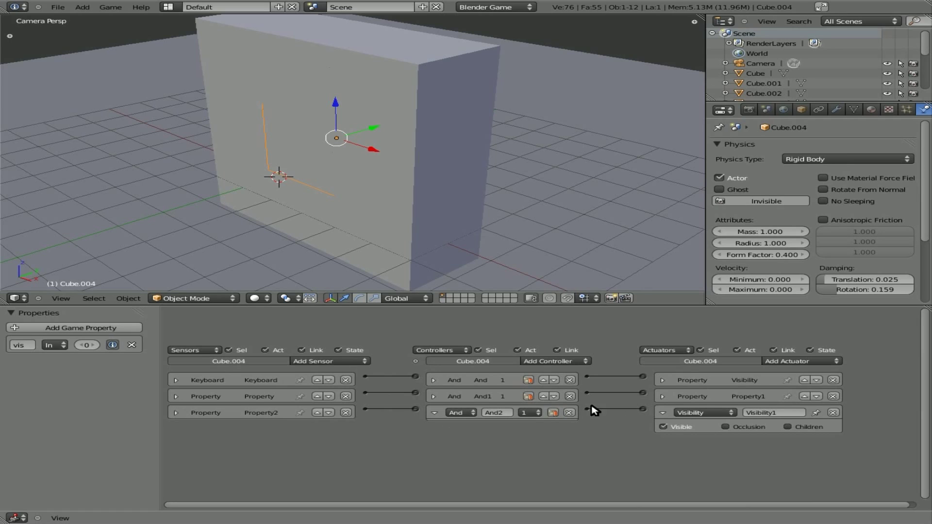
Collapse the Visibility1 actuator and add a Property sensor checking vis equals 0
click(662, 413)
click(304, 360)
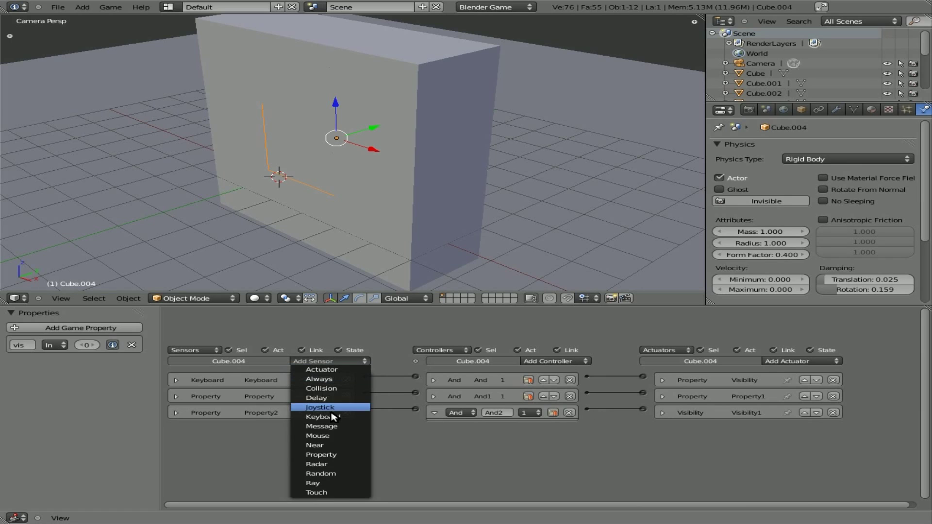
click(335, 451)
click(271, 469)
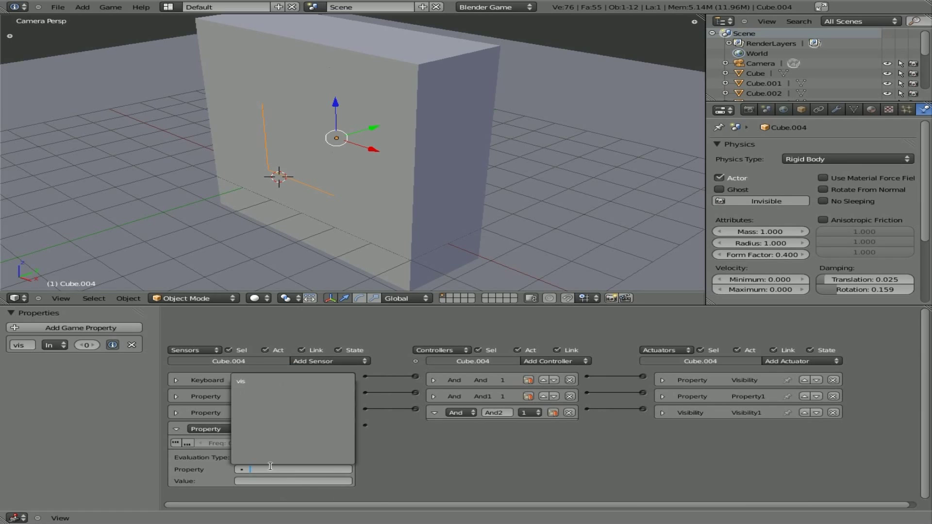
click(260, 386)
click(272, 480)
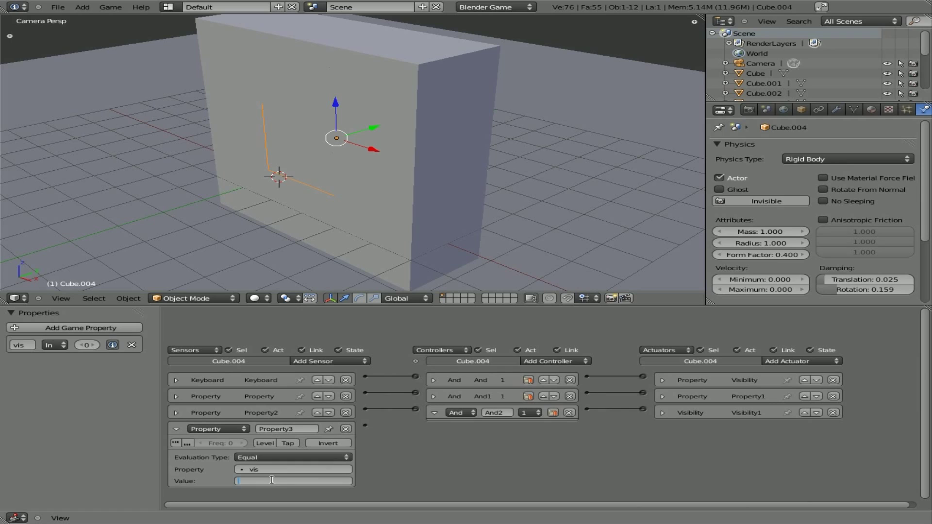
text(0)
key(Return)
Add a fourth And controller and a Visibility actuator with Visible unchecked, linked to that sensor
click(552, 363)
click(548, 371)
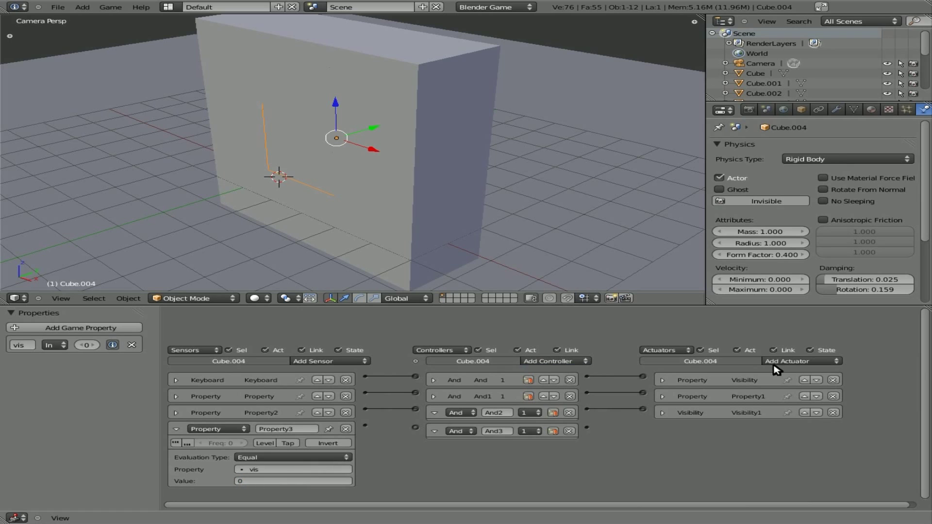
click(792, 364)
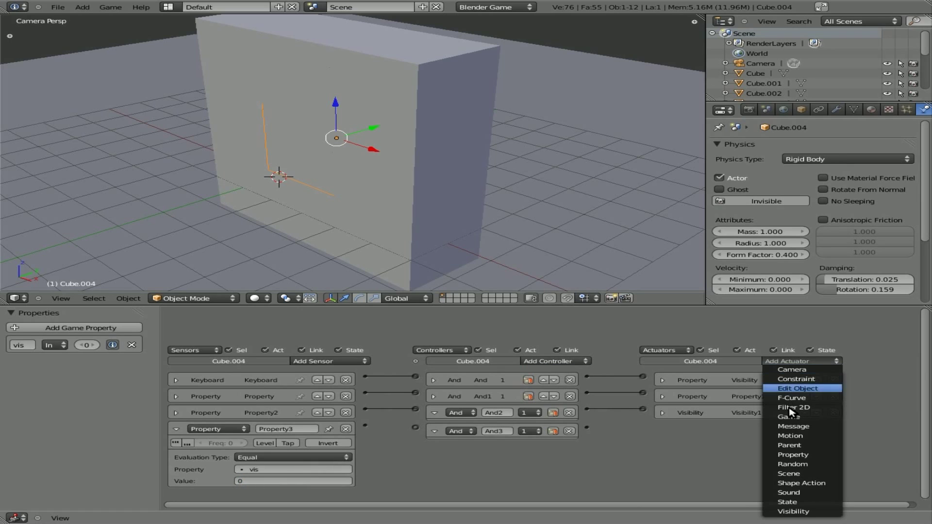
click(801, 508)
click(677, 446)
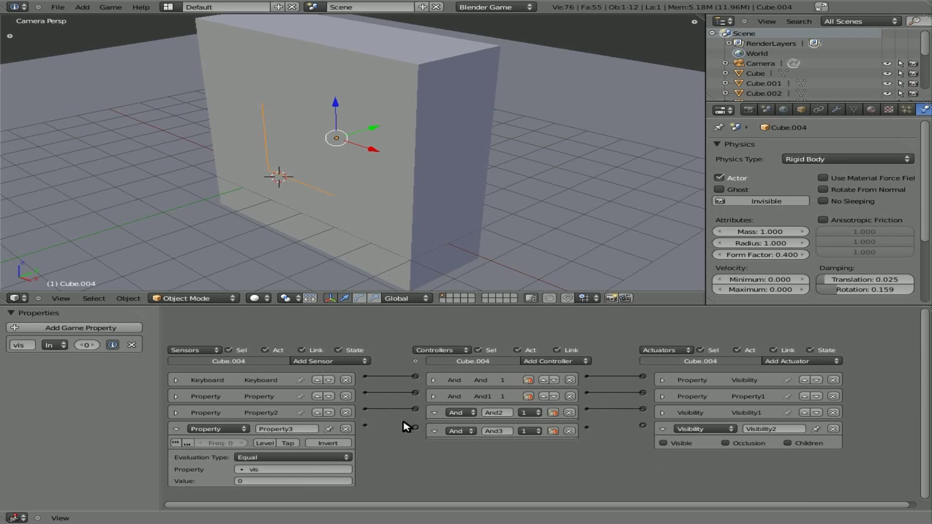
drag(365, 425, 415, 427)
drag(587, 427, 643, 427)
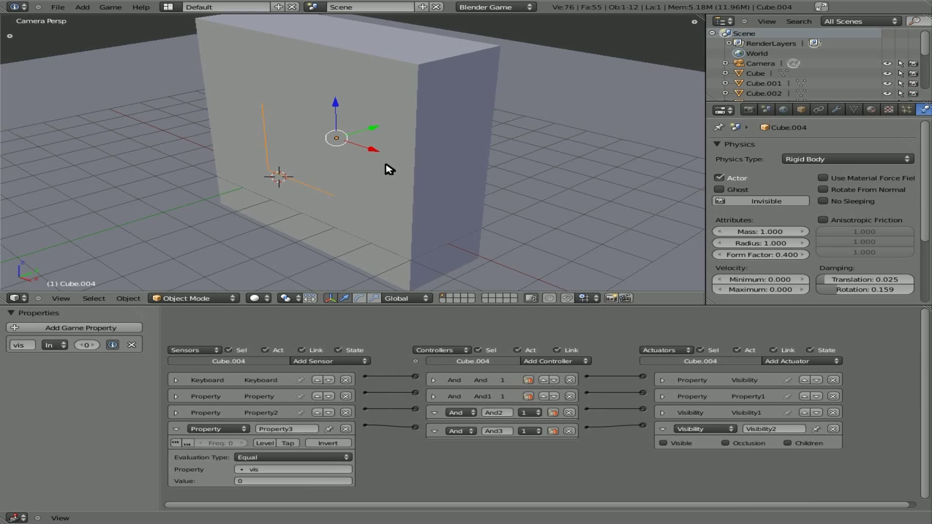
Do a quick test run, then set vis's starting value to 1
key(p)
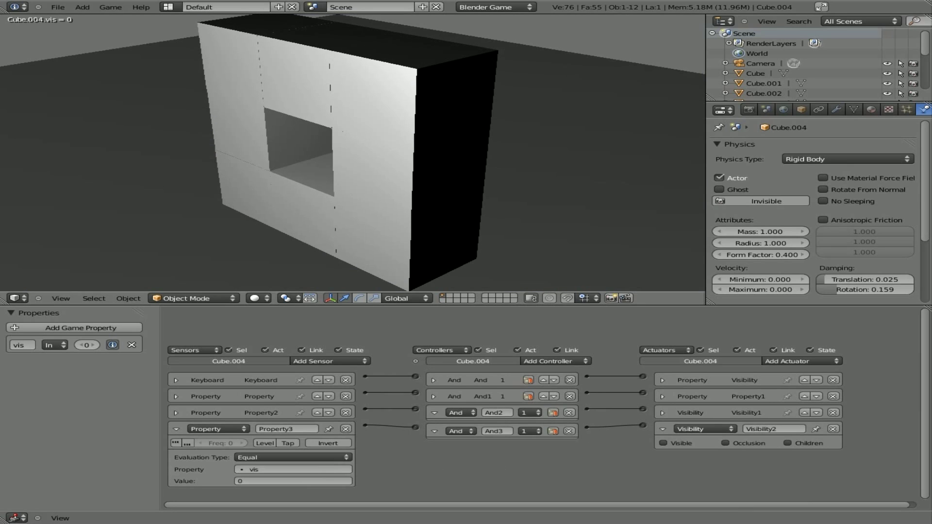
key(Escape)
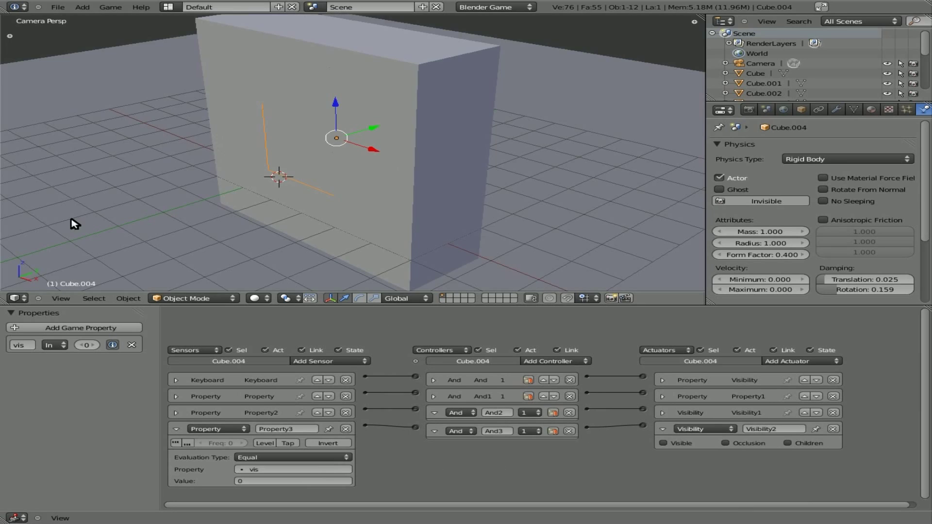
click(95, 346)
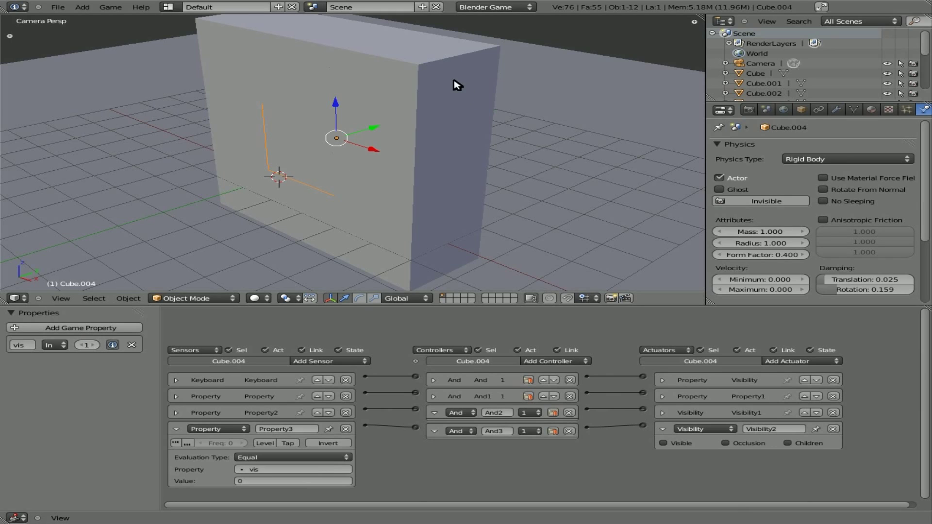
Run the game and press Spacebar three times to toggle the centre block off and on
key(p)
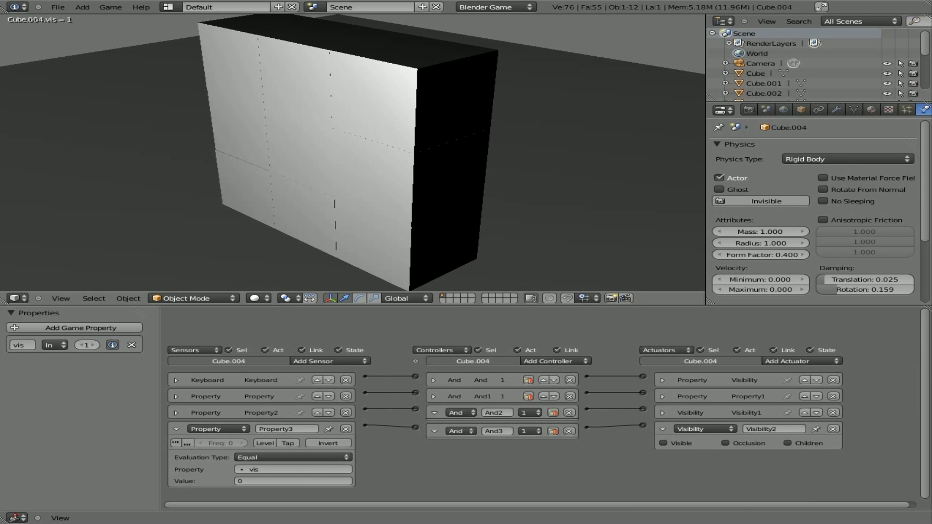
key(space)
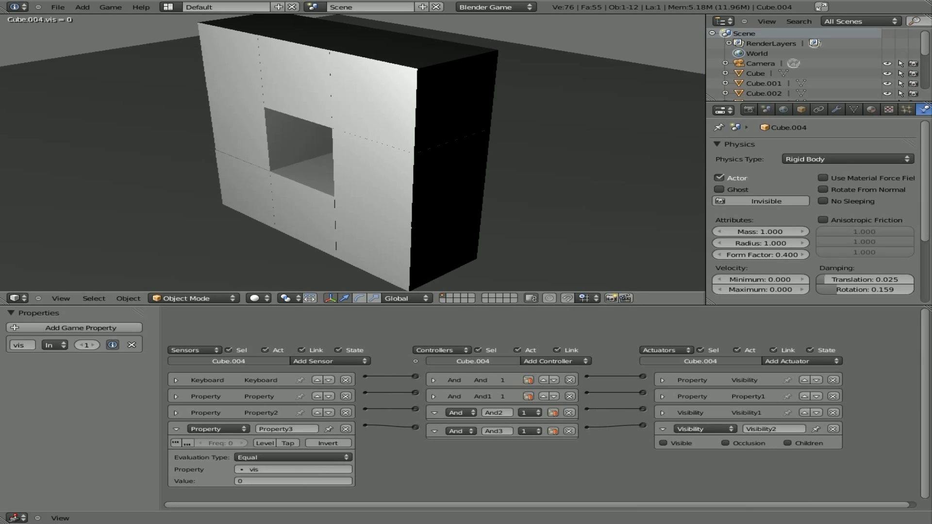
key(space)
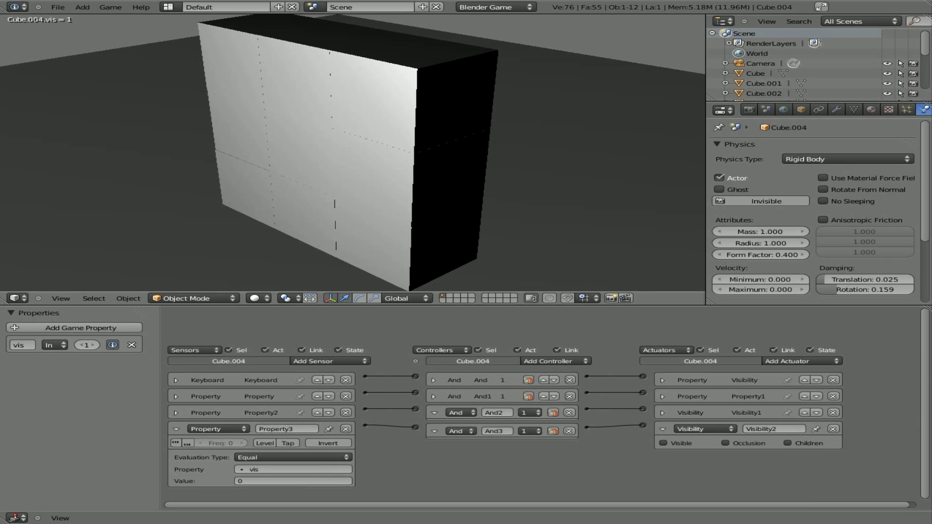
key(space)
key(space)
key(space)
key(space)
key(space)
key(space)
key(space)
key(space)
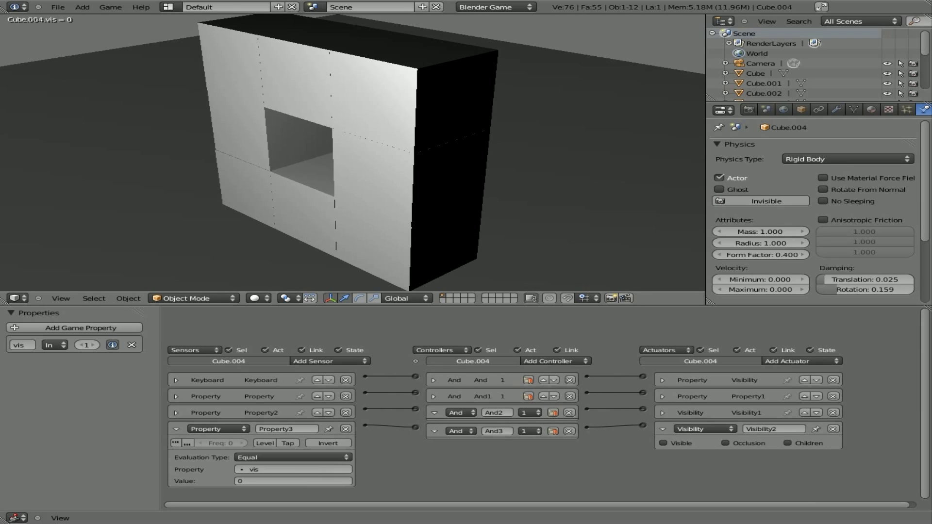
key(Escape)
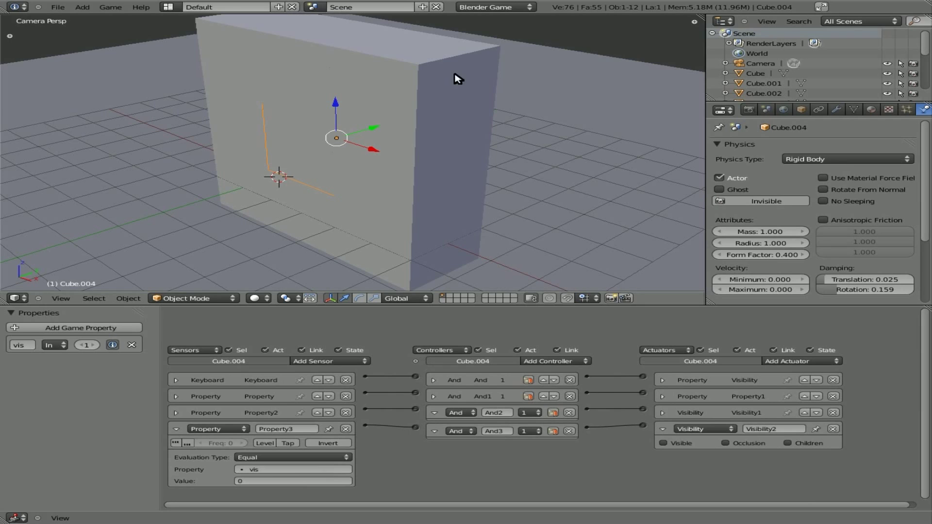
Turn off Show Debug Properties and run the game once more to check the wall block
click(109, 7)
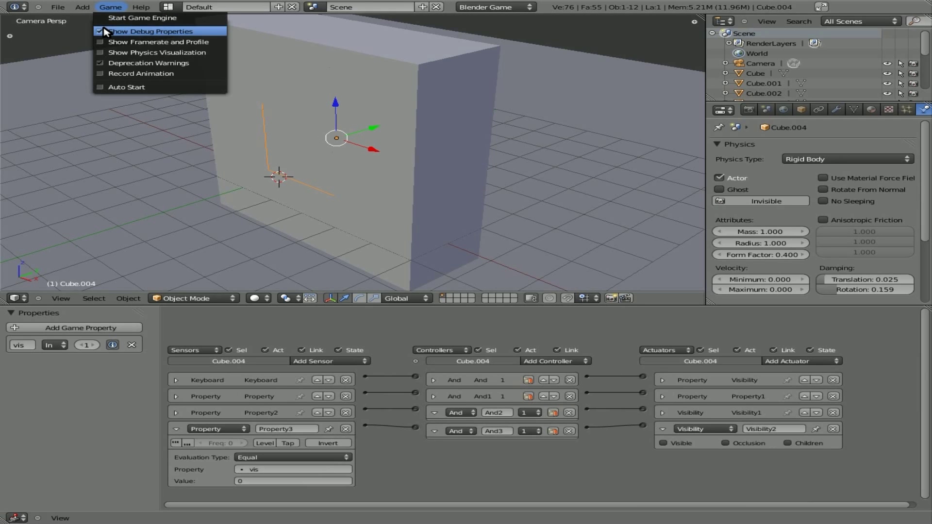
click(105, 31)
key(p)
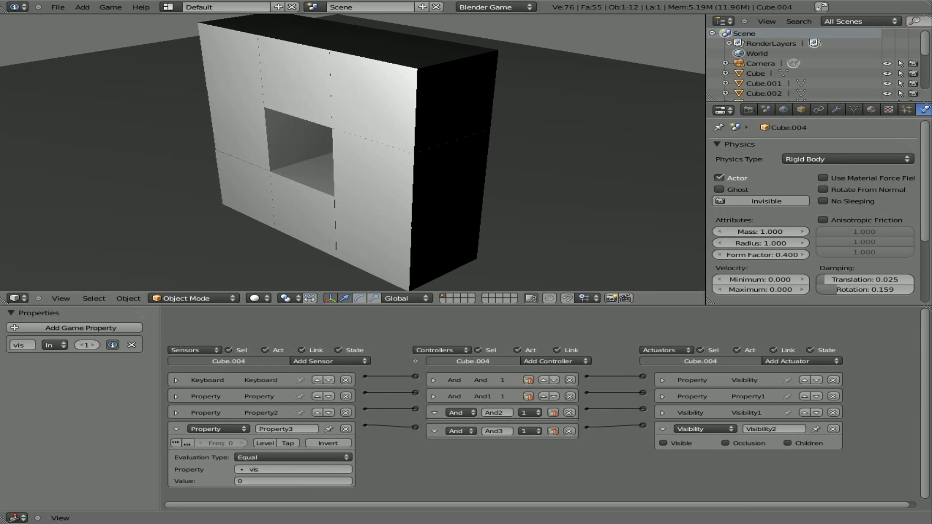
key(Escape)
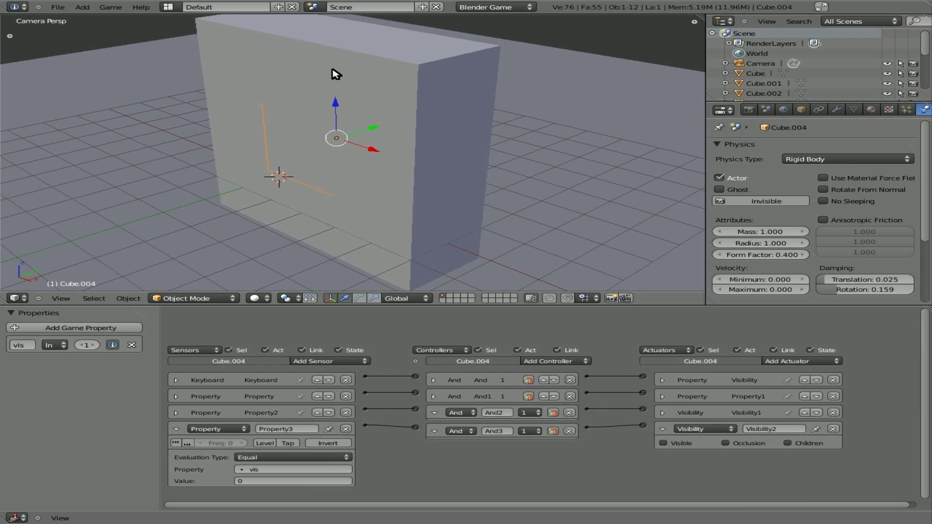